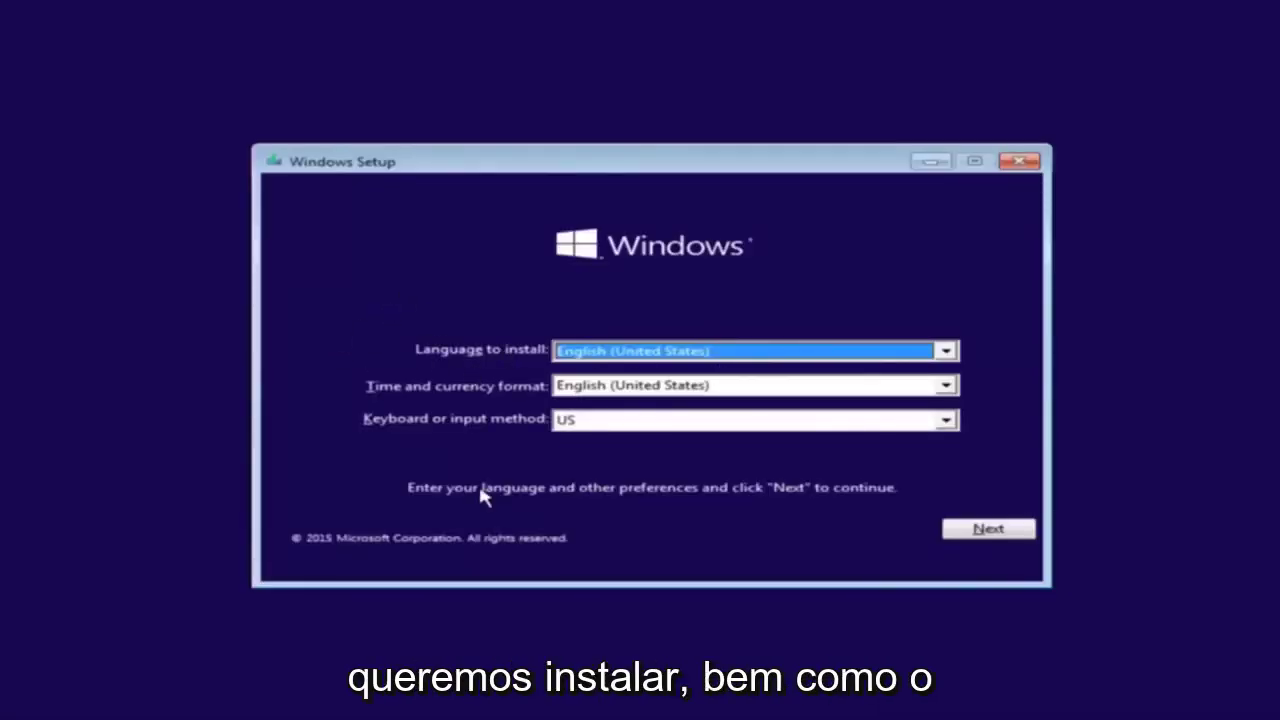
- Keep English (United States) for install language and time and currency format, then continue
click(591, 361)
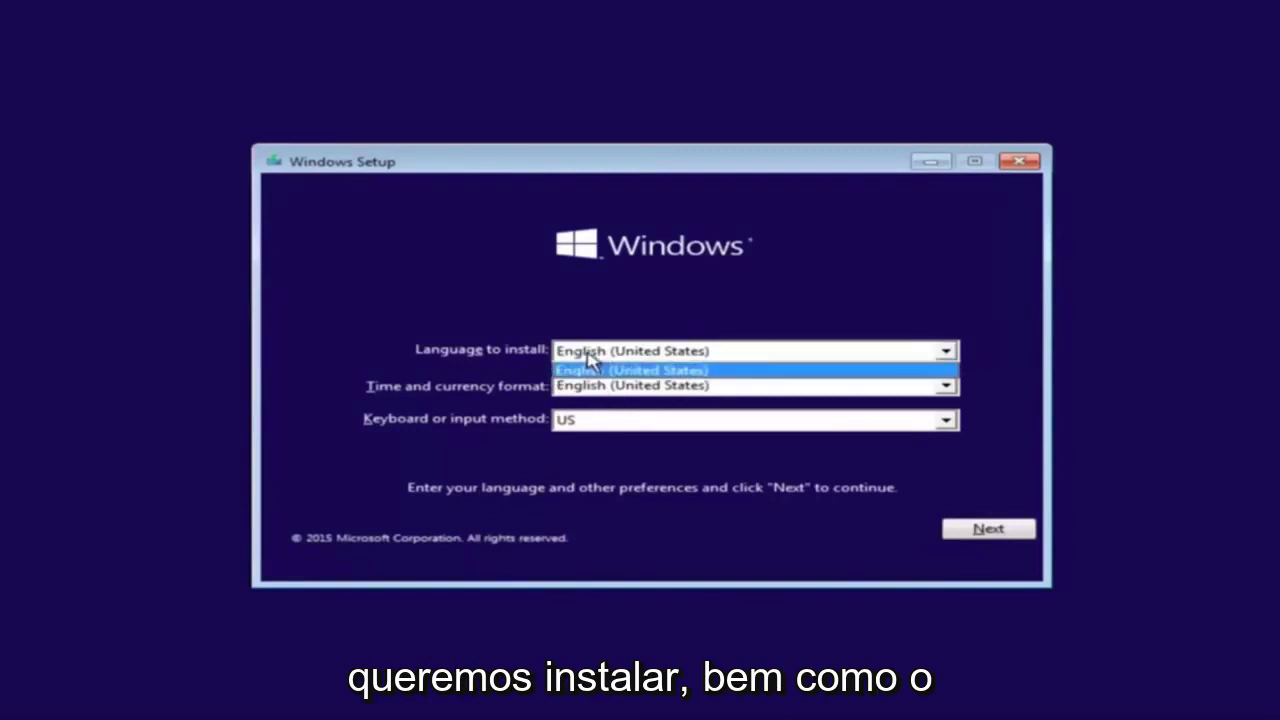
click(588, 366)
click(590, 390)
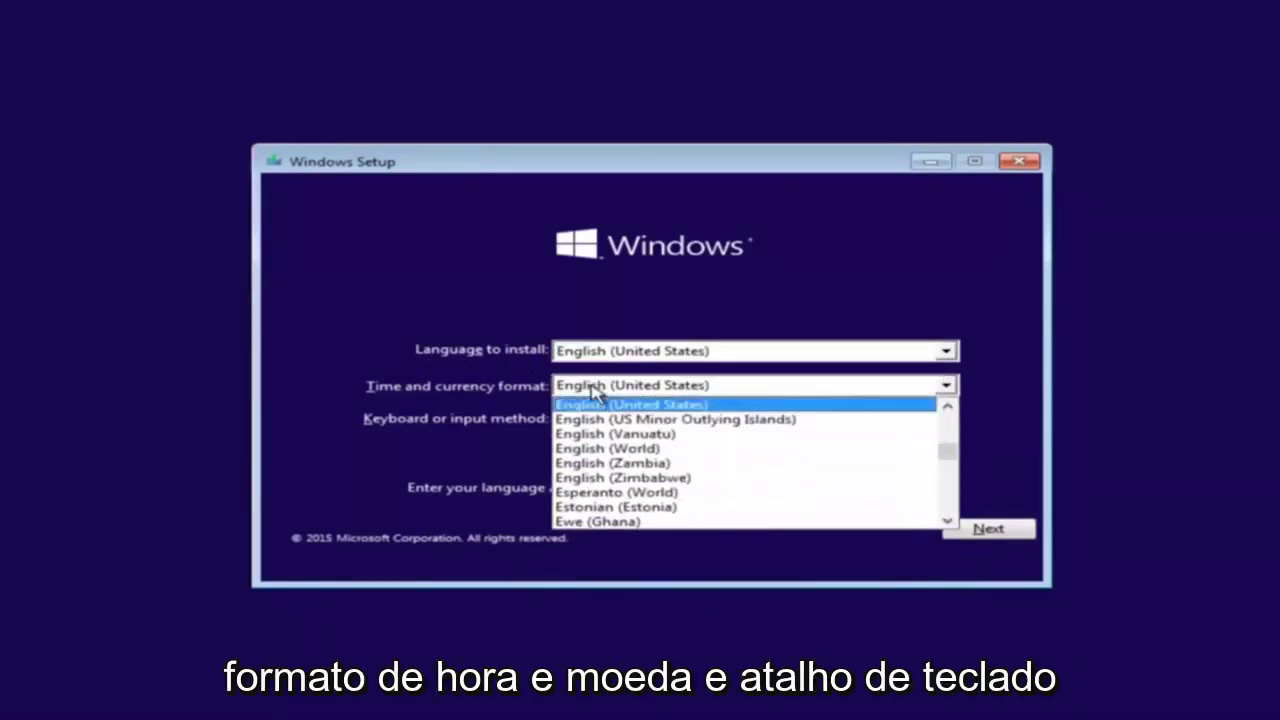
click(428, 391)
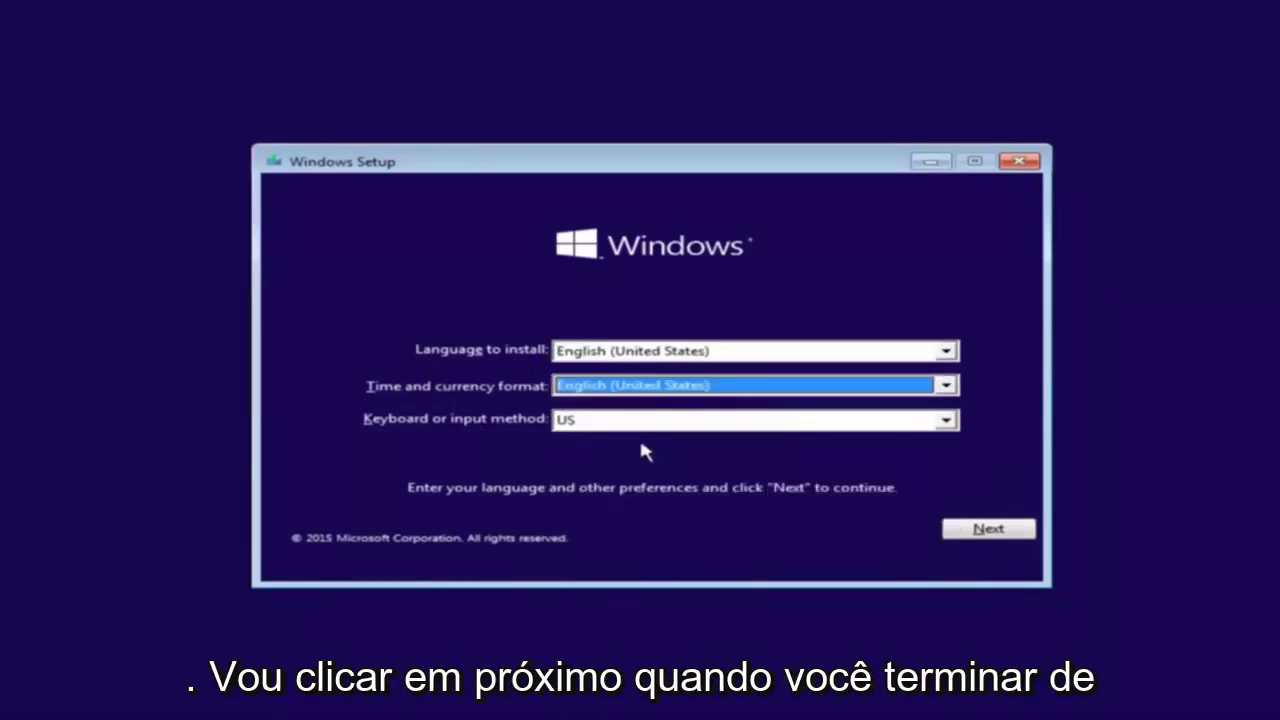
click(958, 535)
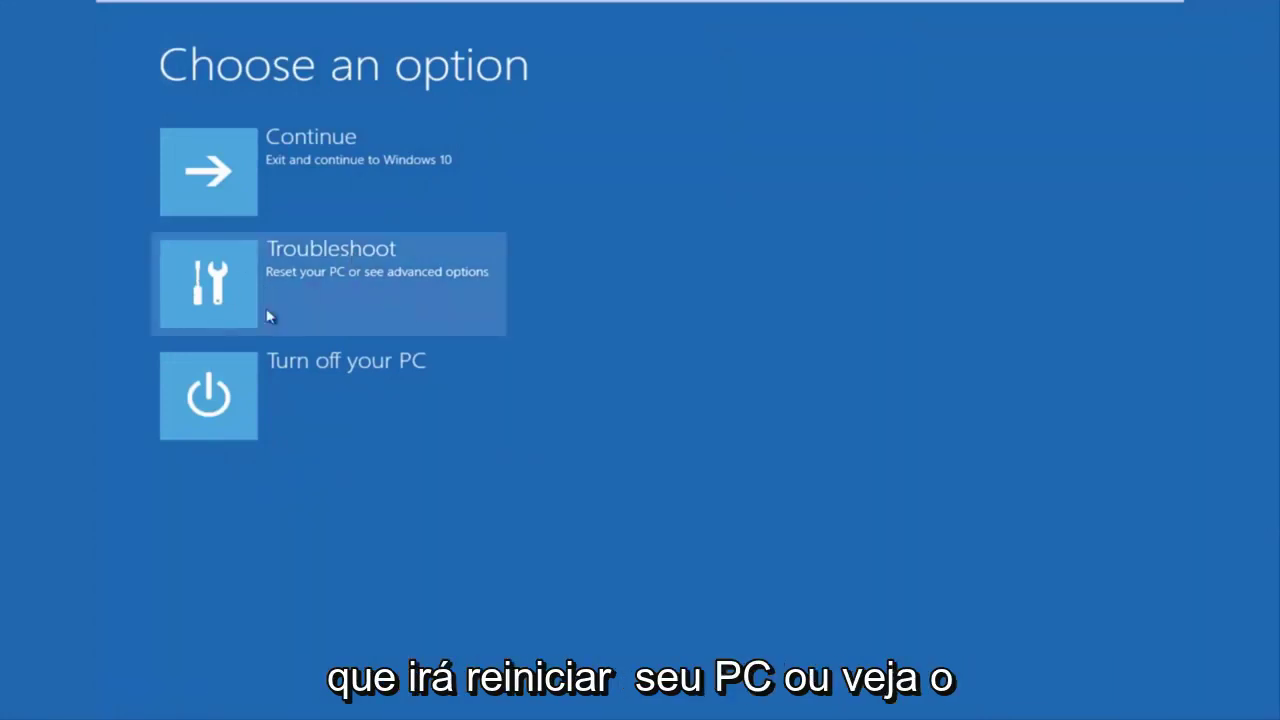
- Choose Troubleshoot on the Choose an option screen
click(390, 289)
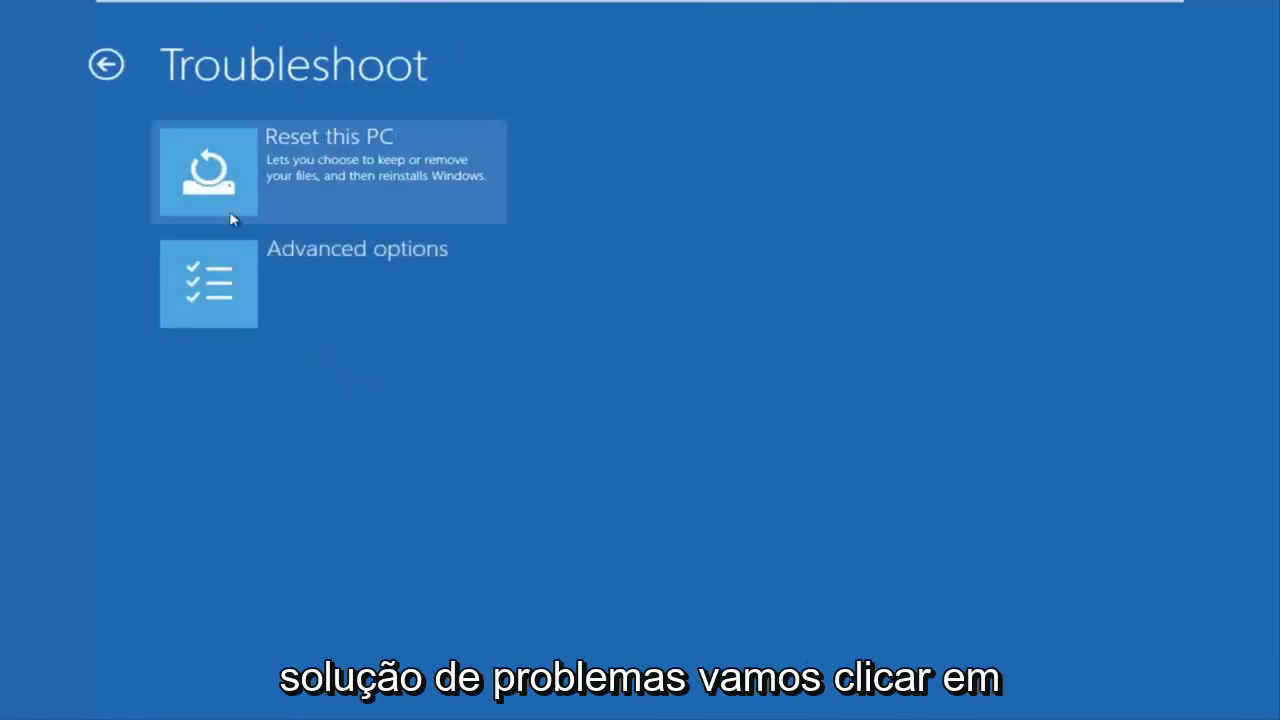
- Launch Command Prompt from Advanced options
click(305, 289)
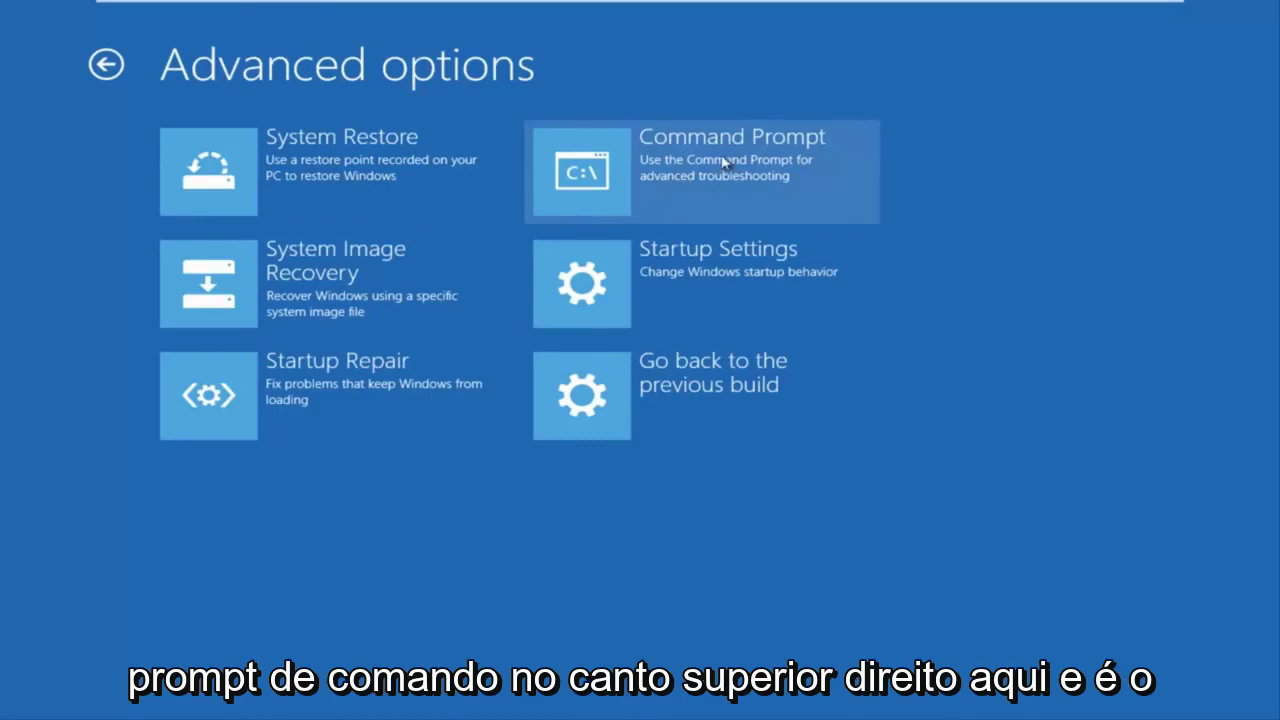
click(680, 162)
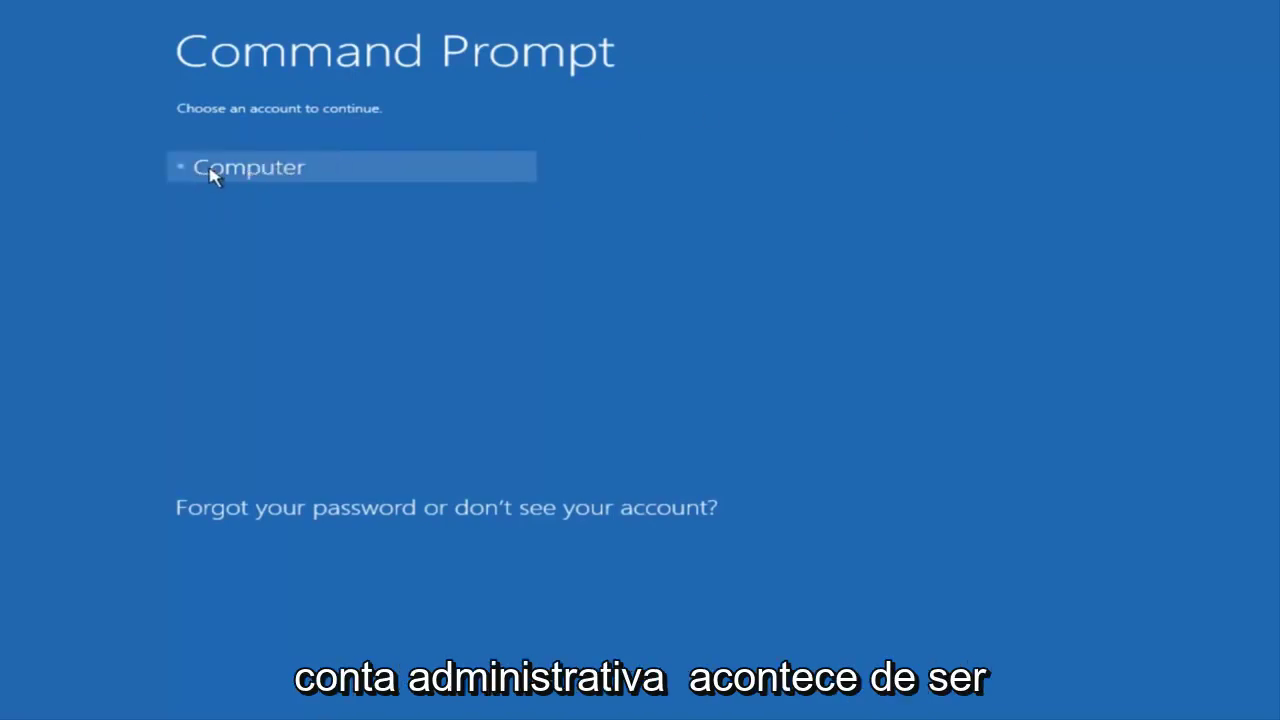
- Select the administrator account and enter its password
click(286, 166)
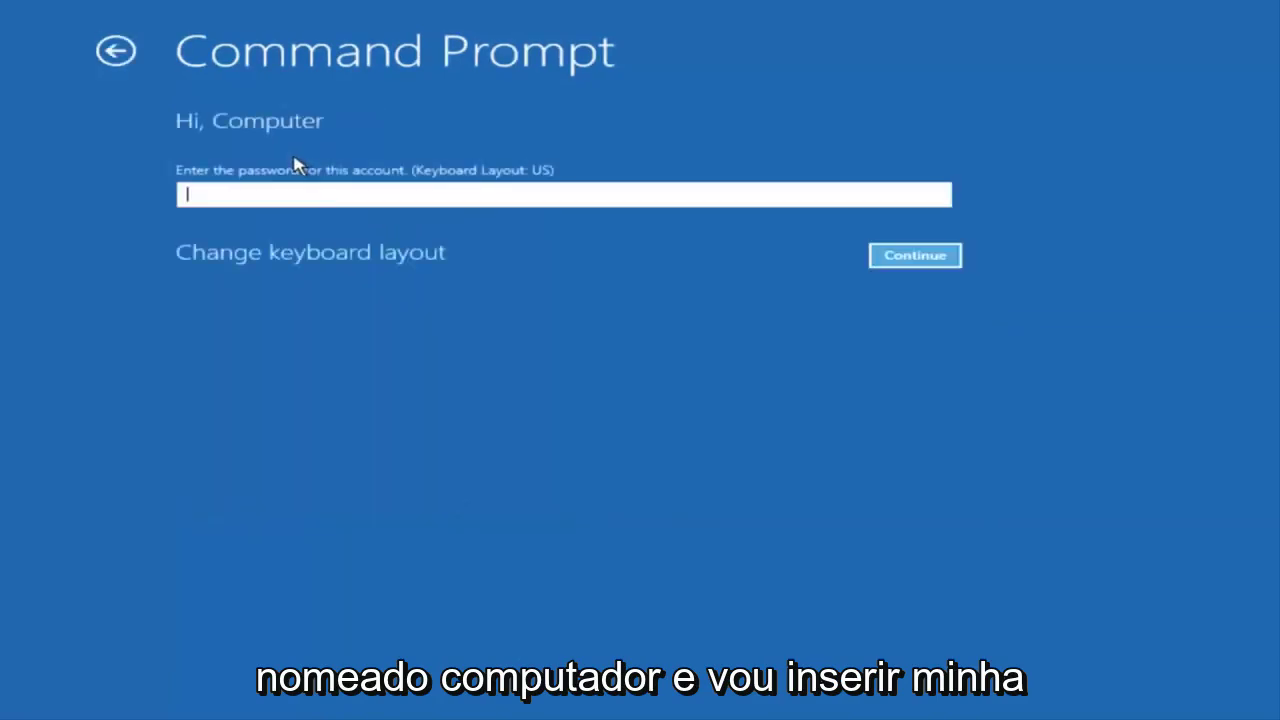
text(********)
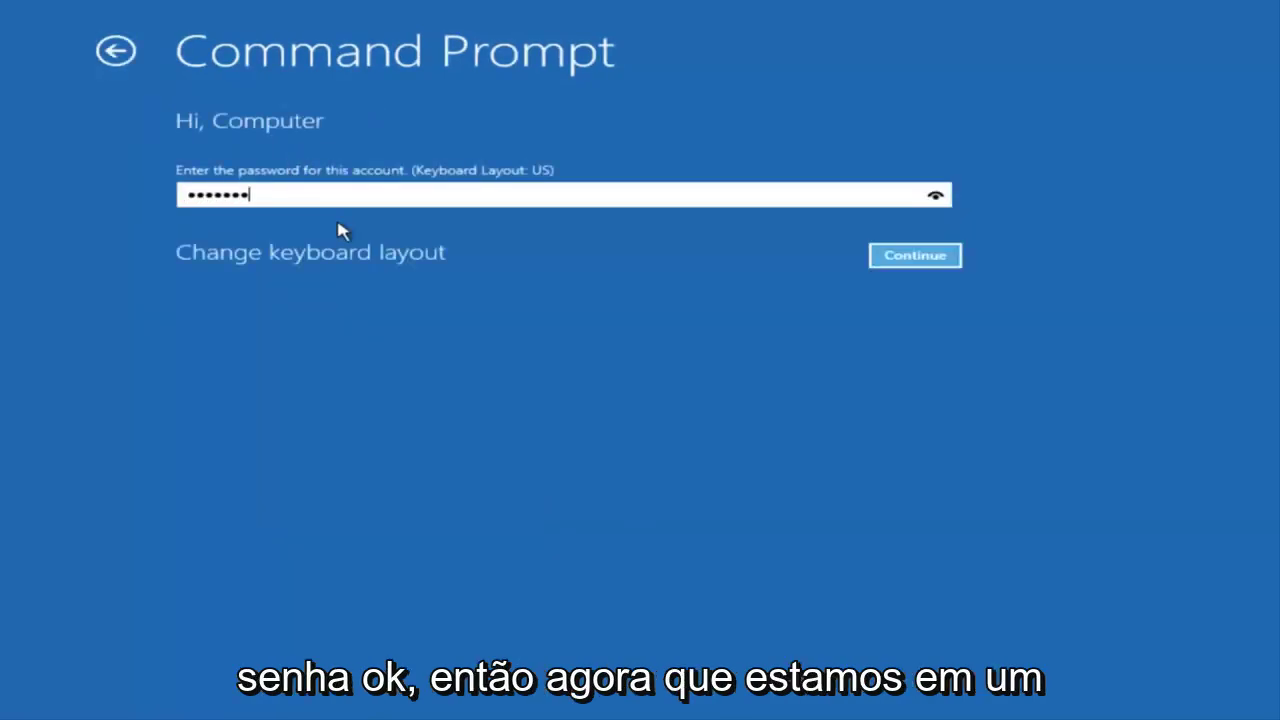
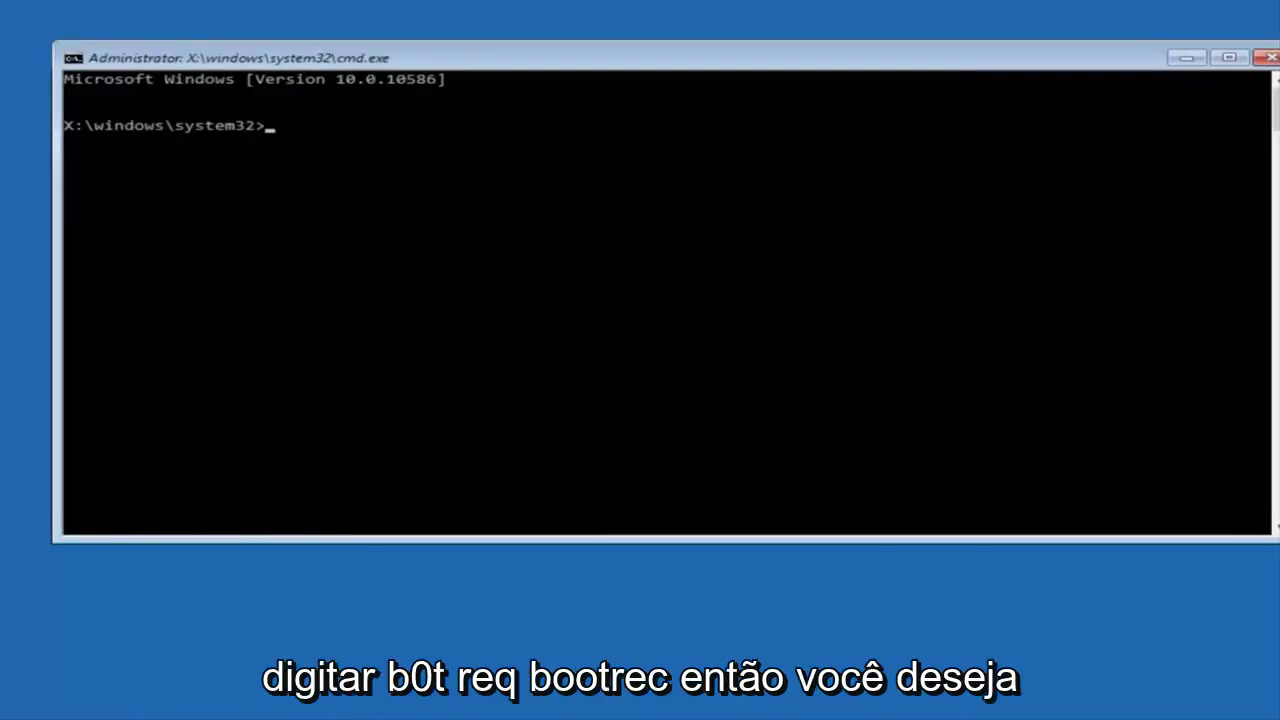
- Repair the master boot record with bootrec /fixmbr
text(B)
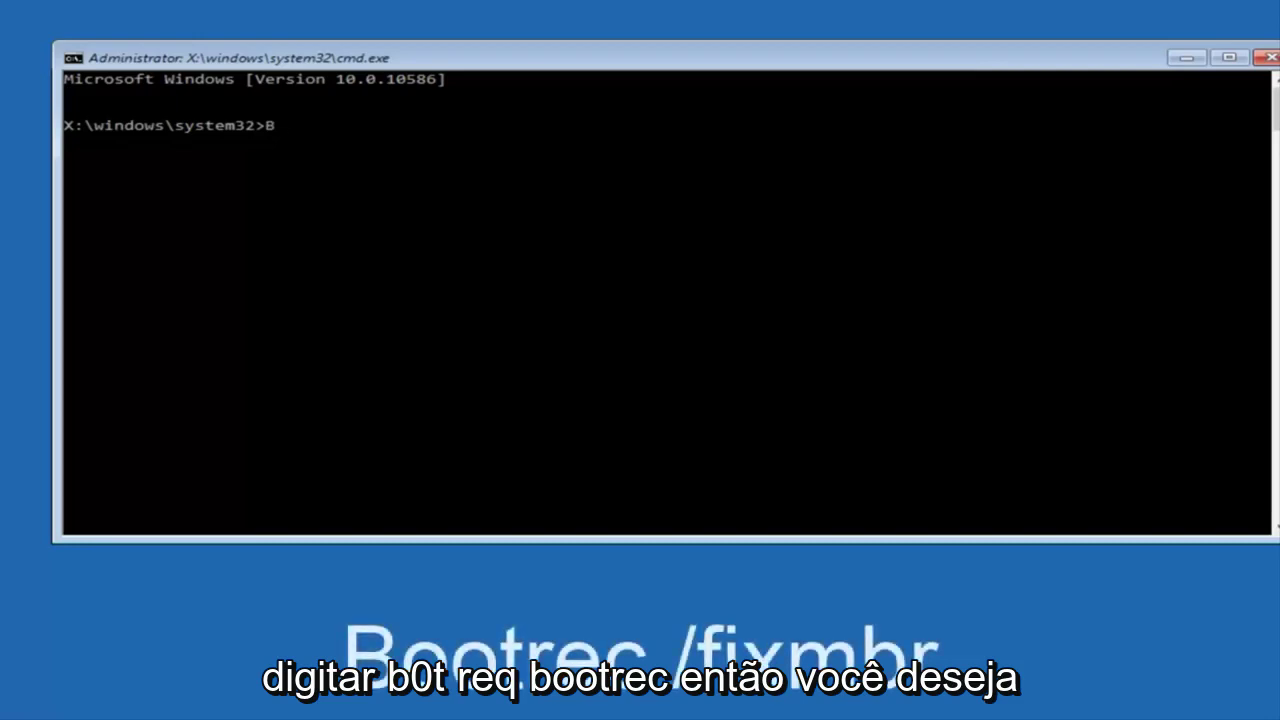
text(ootrec)
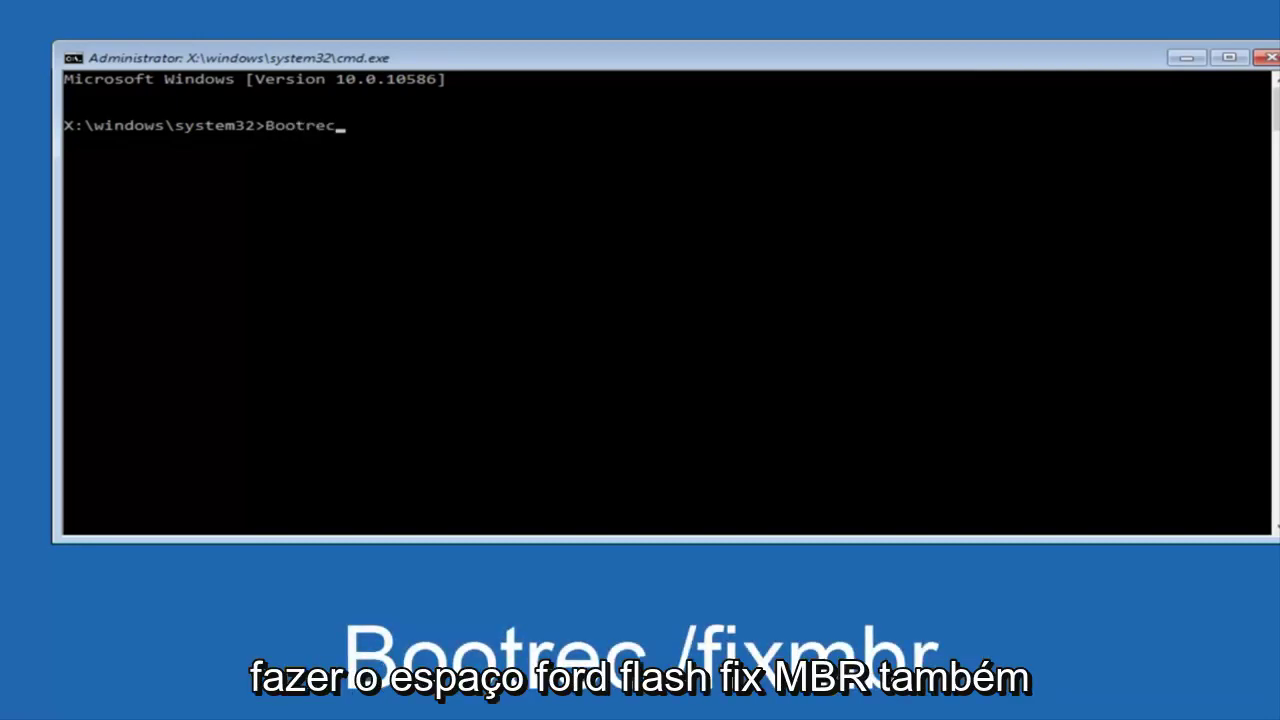
text(/)
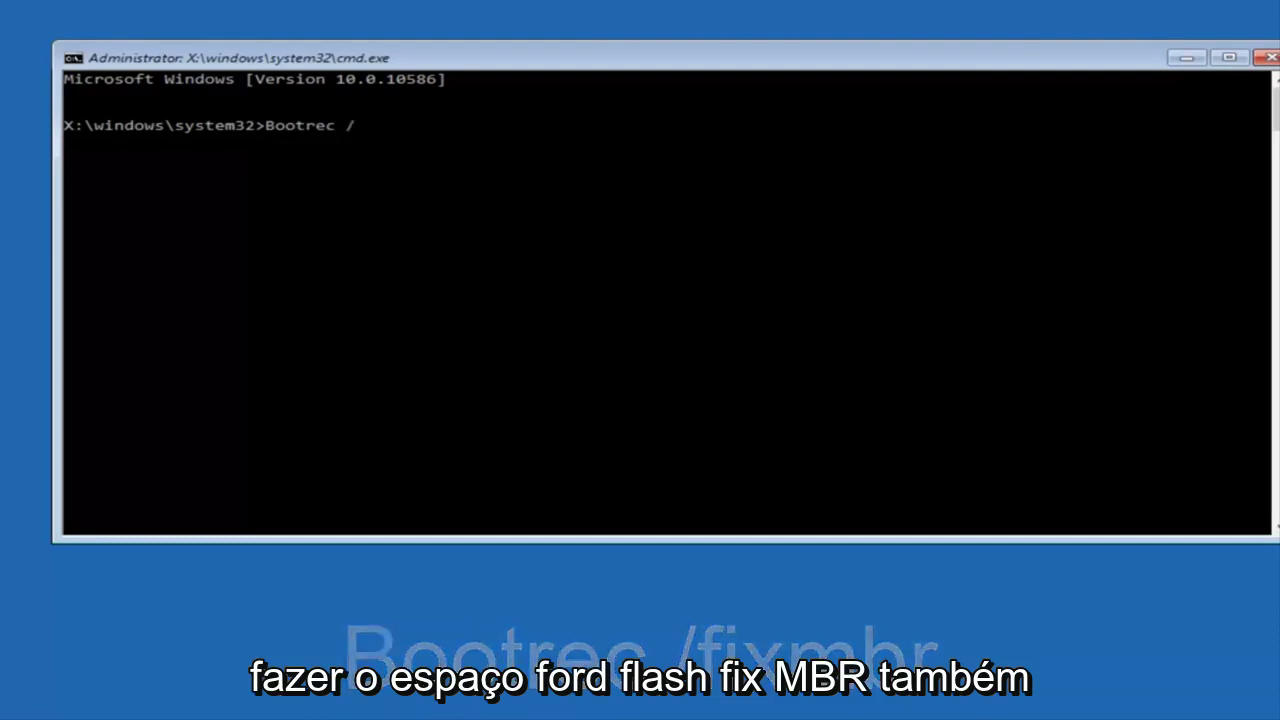
text(fix)
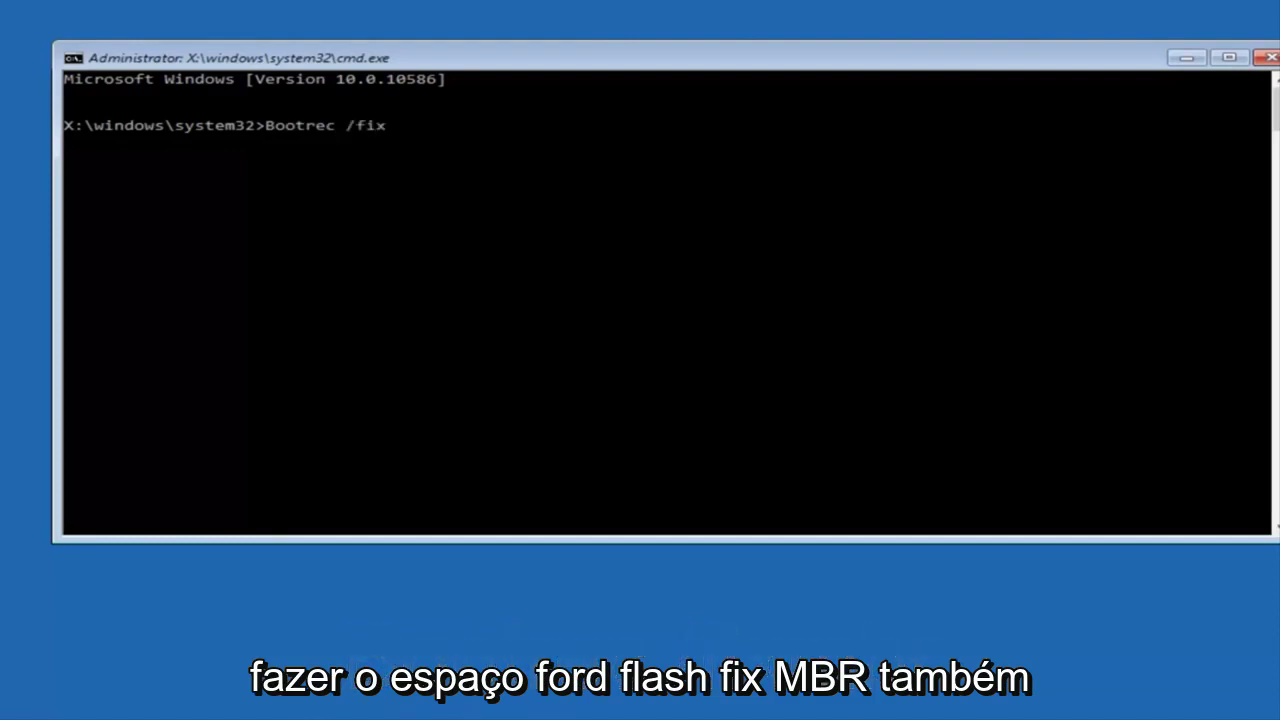
text(mbr)
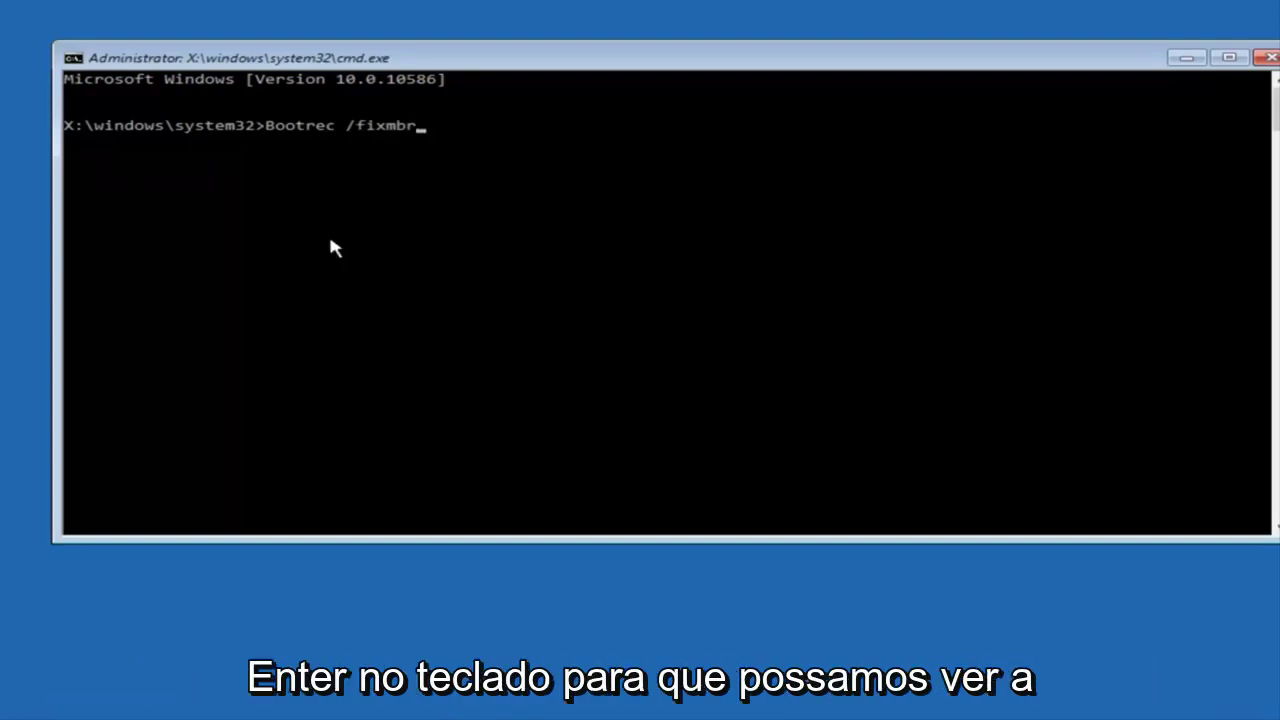
key(Return)
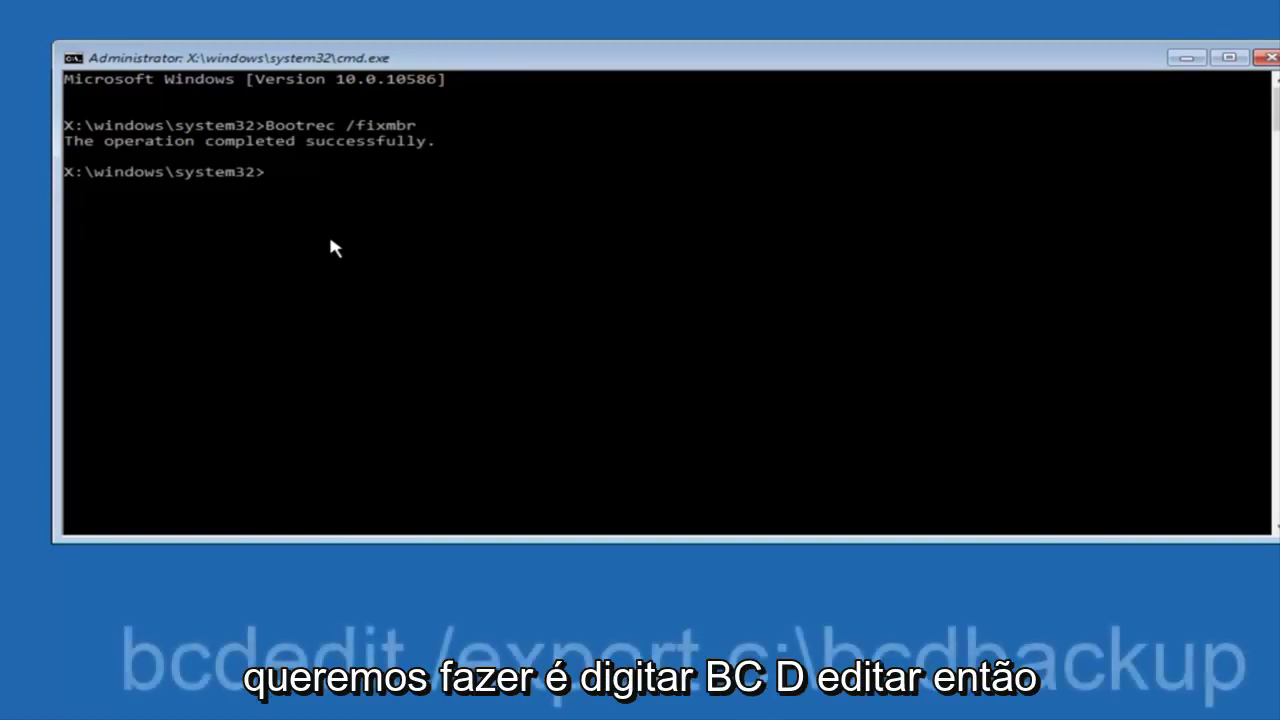
- Back up the BCD store to c:\bcdbackup using bcdedit /export
text(bc)
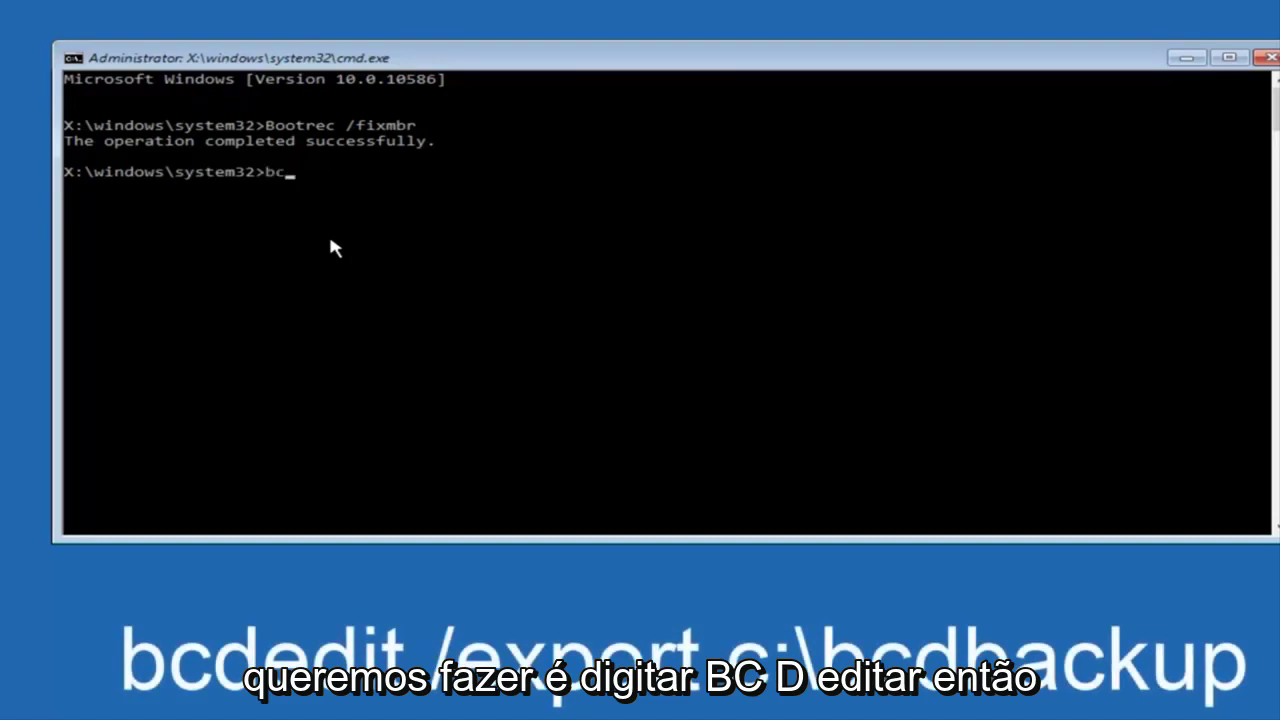
text(dedit)
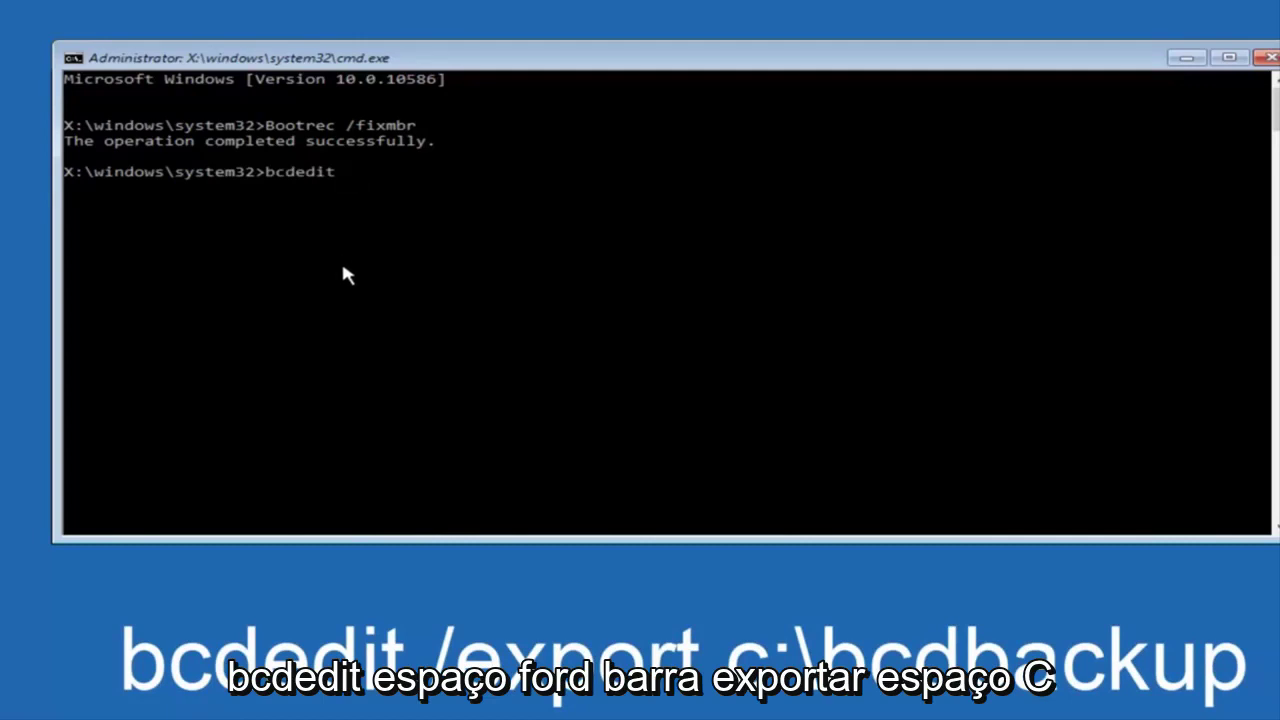
text( /export c)
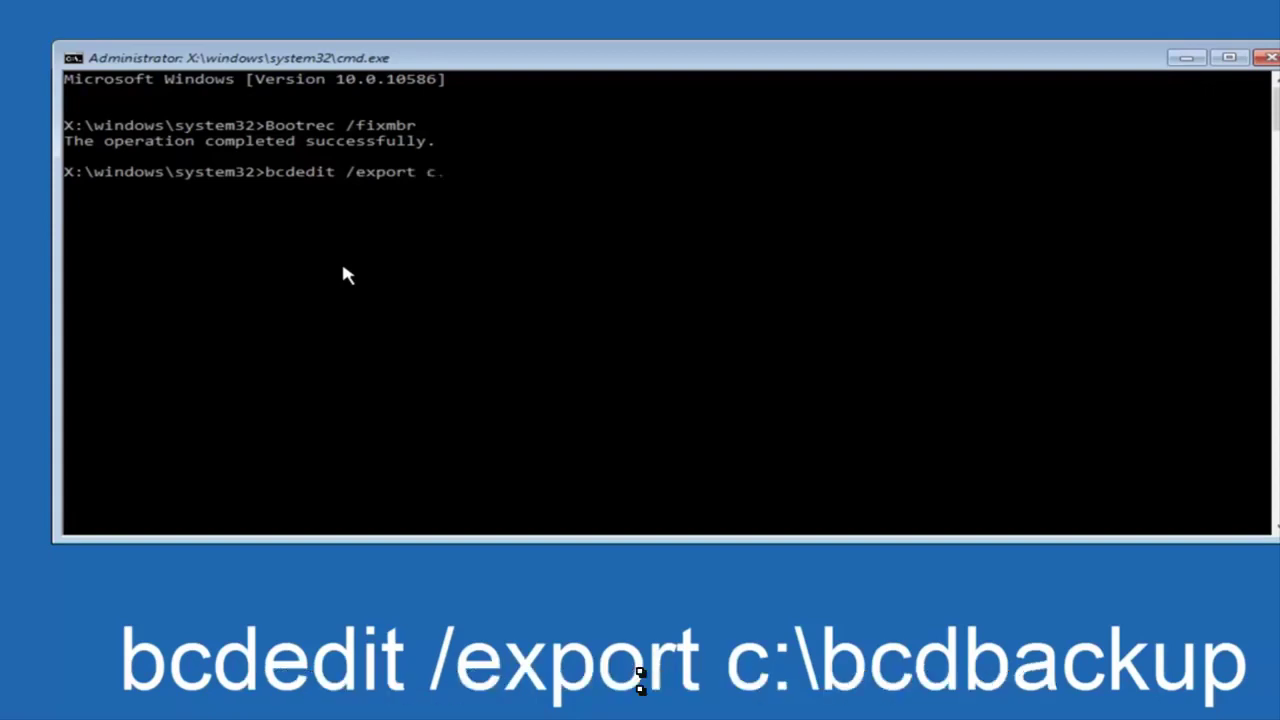
text(:)
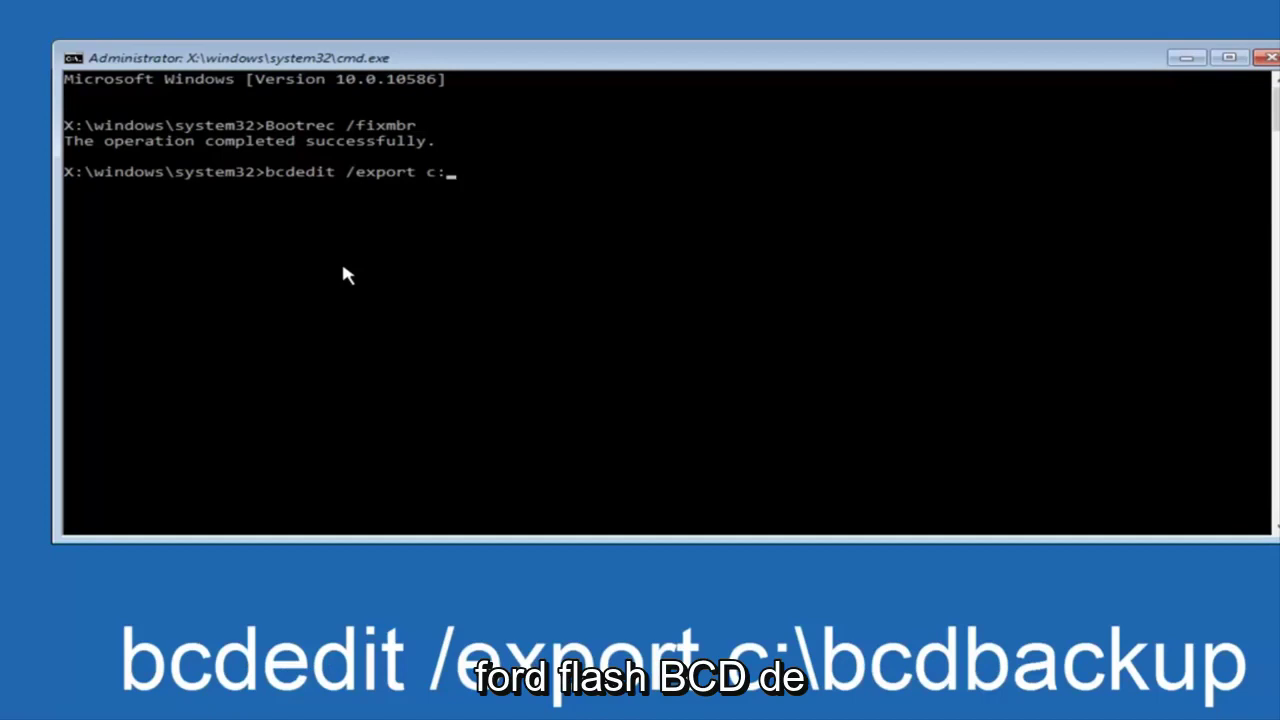
text(\bcd)
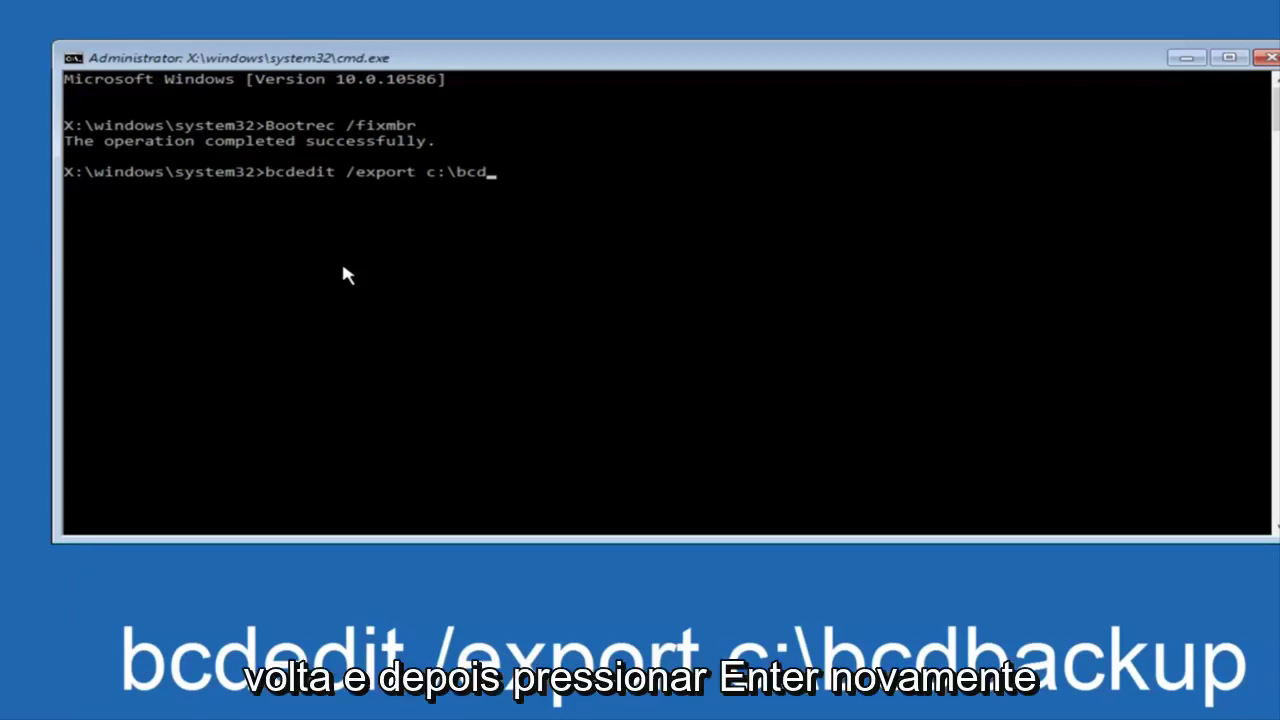
text(backup)
key(Return)
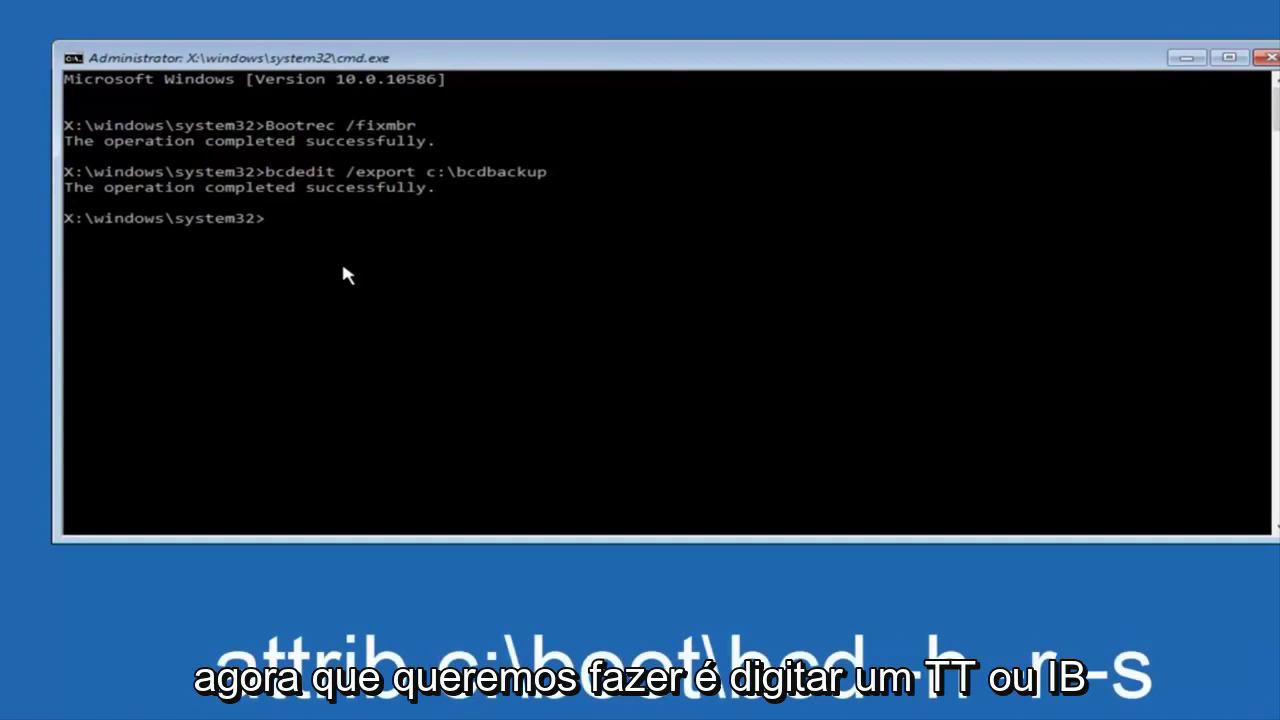
- Clear the hidden, read-only and system attributes on c:\boot\bcd with attrib
text(attrib c:\)
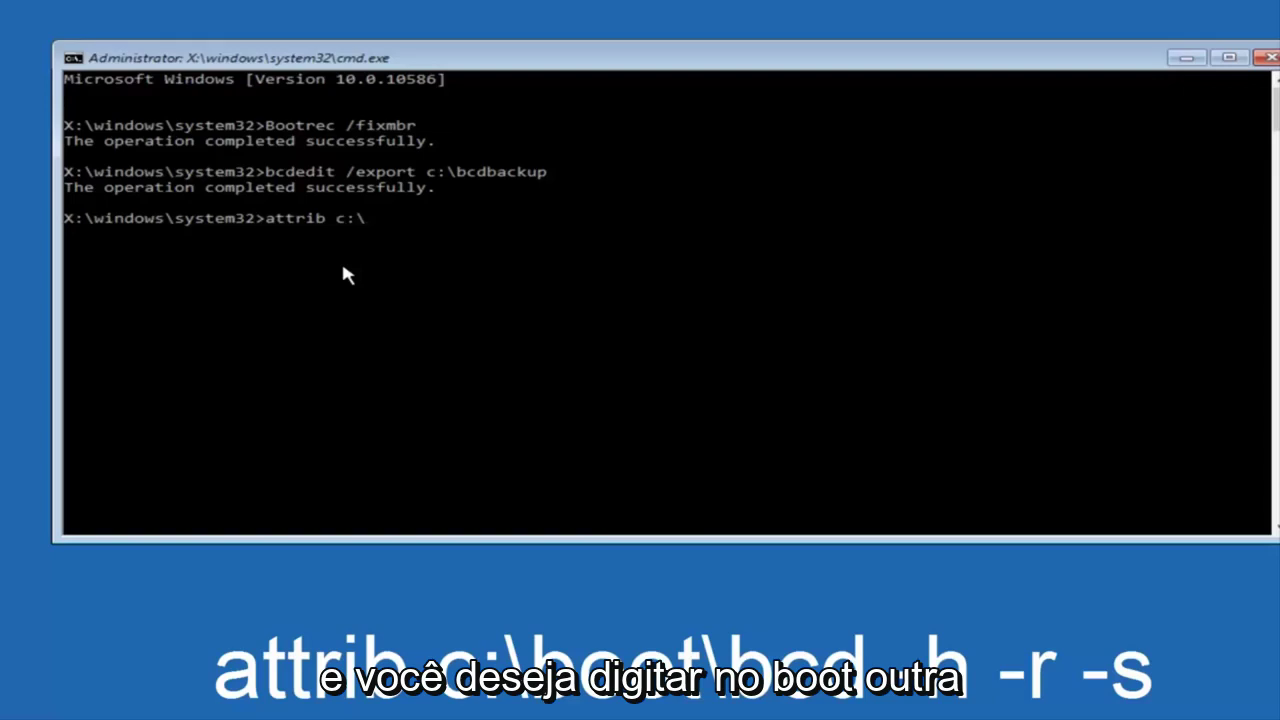
text(boot)
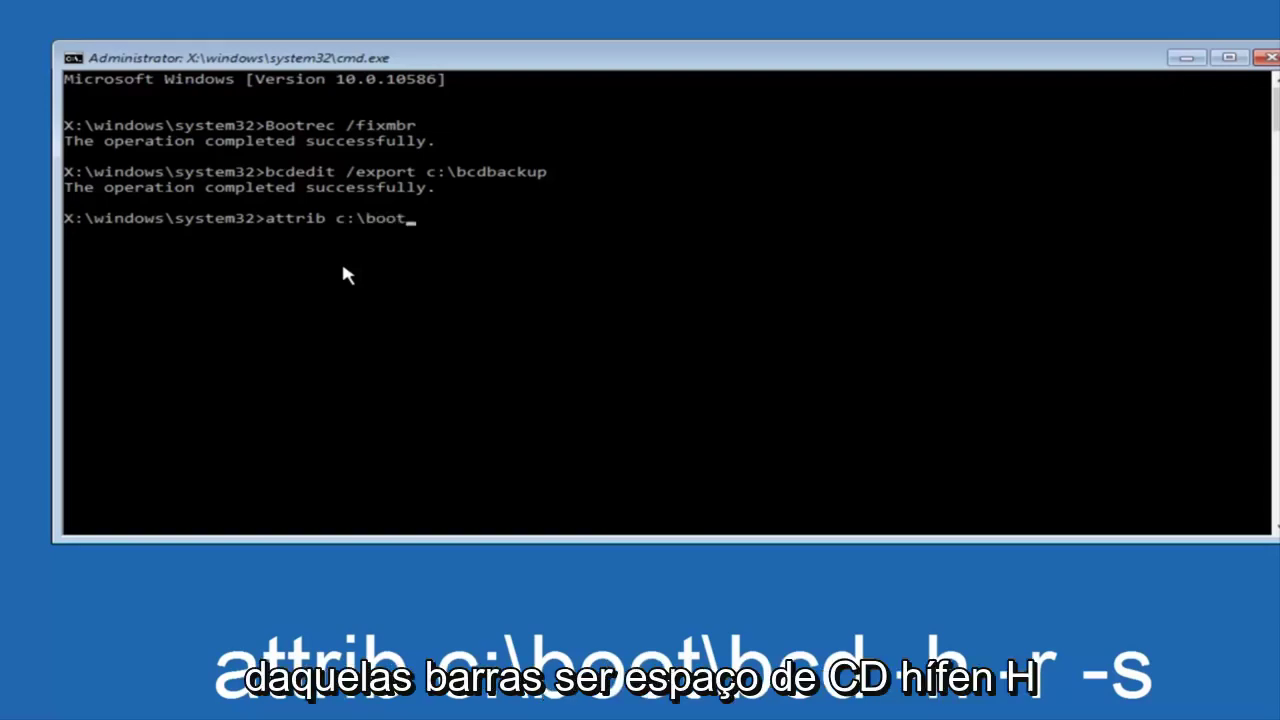
text(\bcd -)
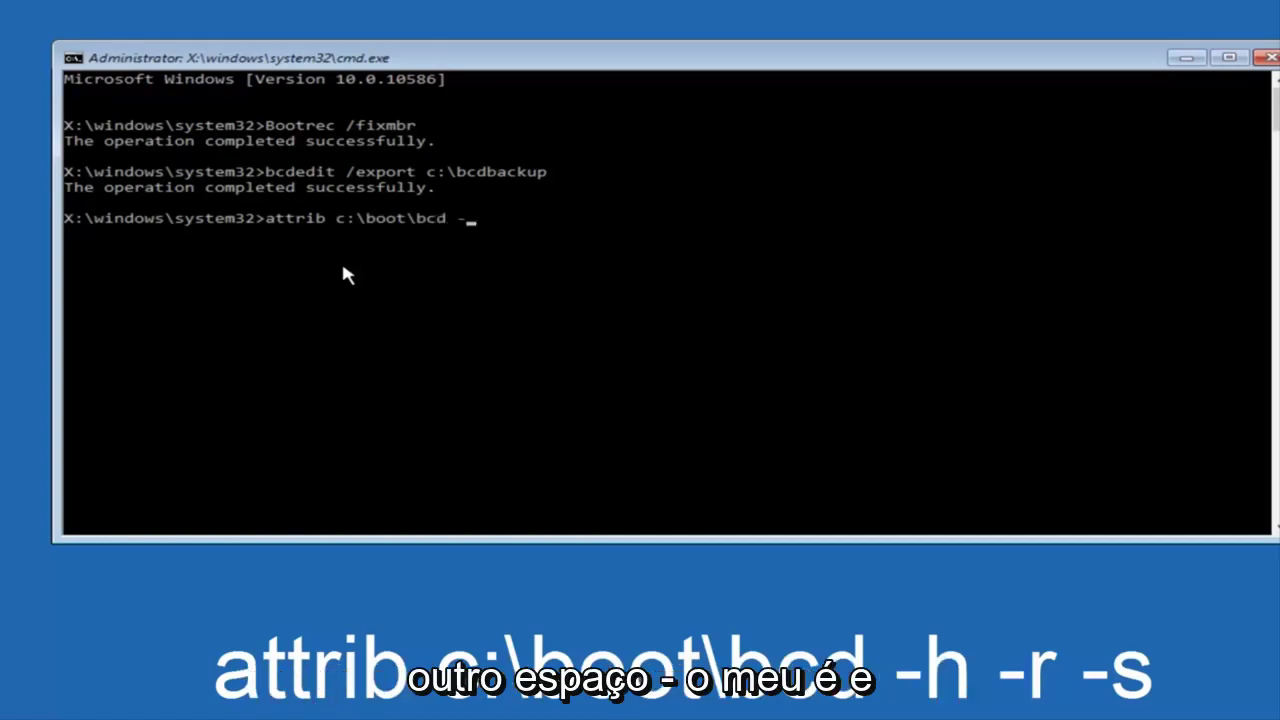
text(h -r)
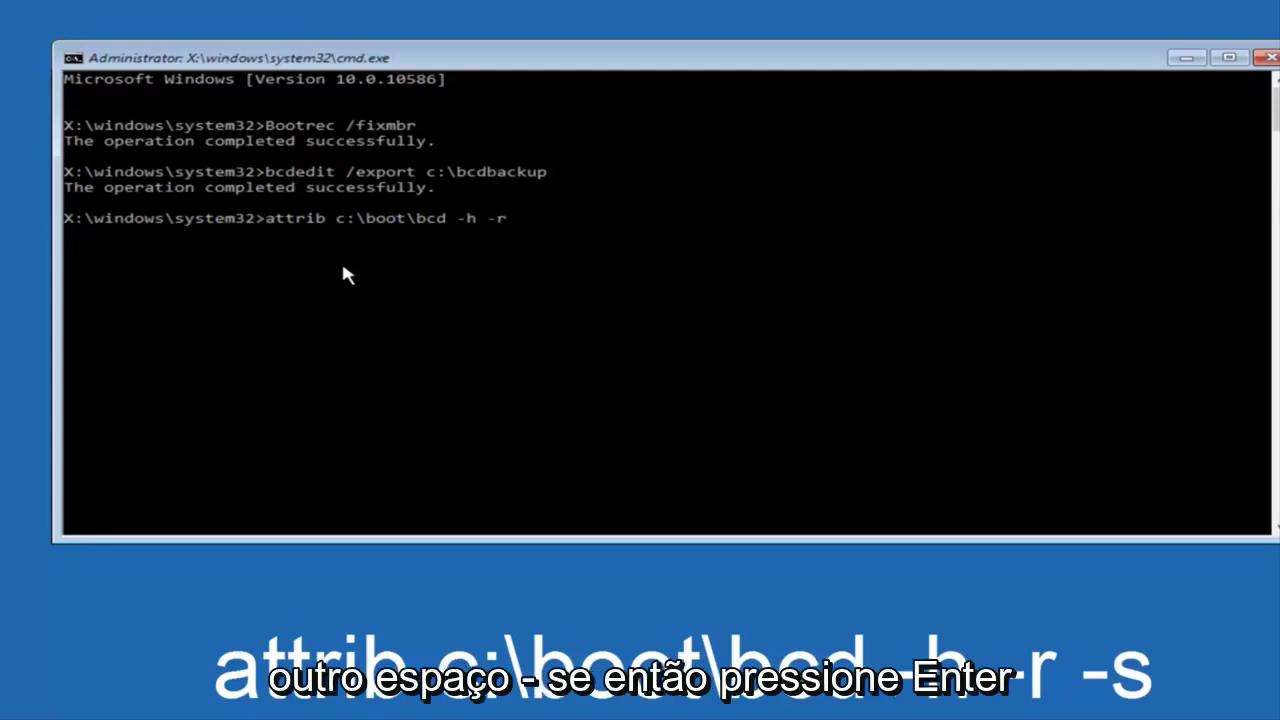
text( -s)
key(Return)
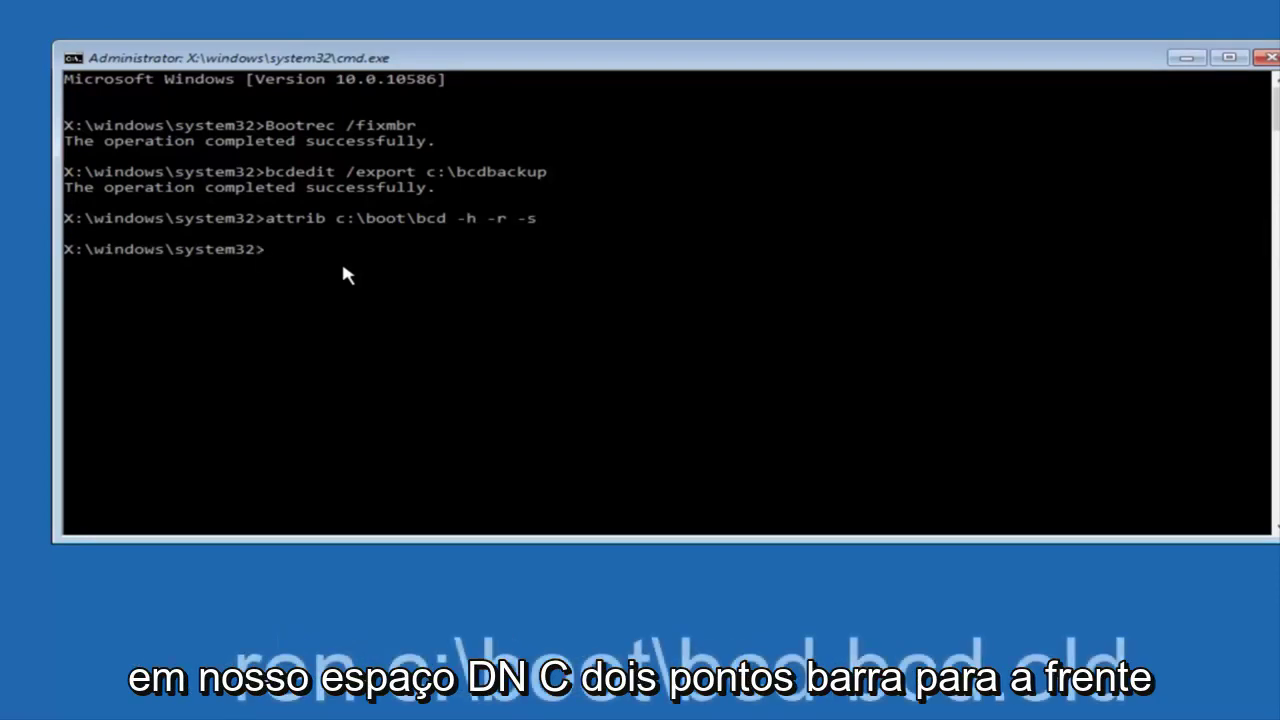
- Rename c:\boot\bcd to bcd.old with the ren command
text(ren c:\boot)
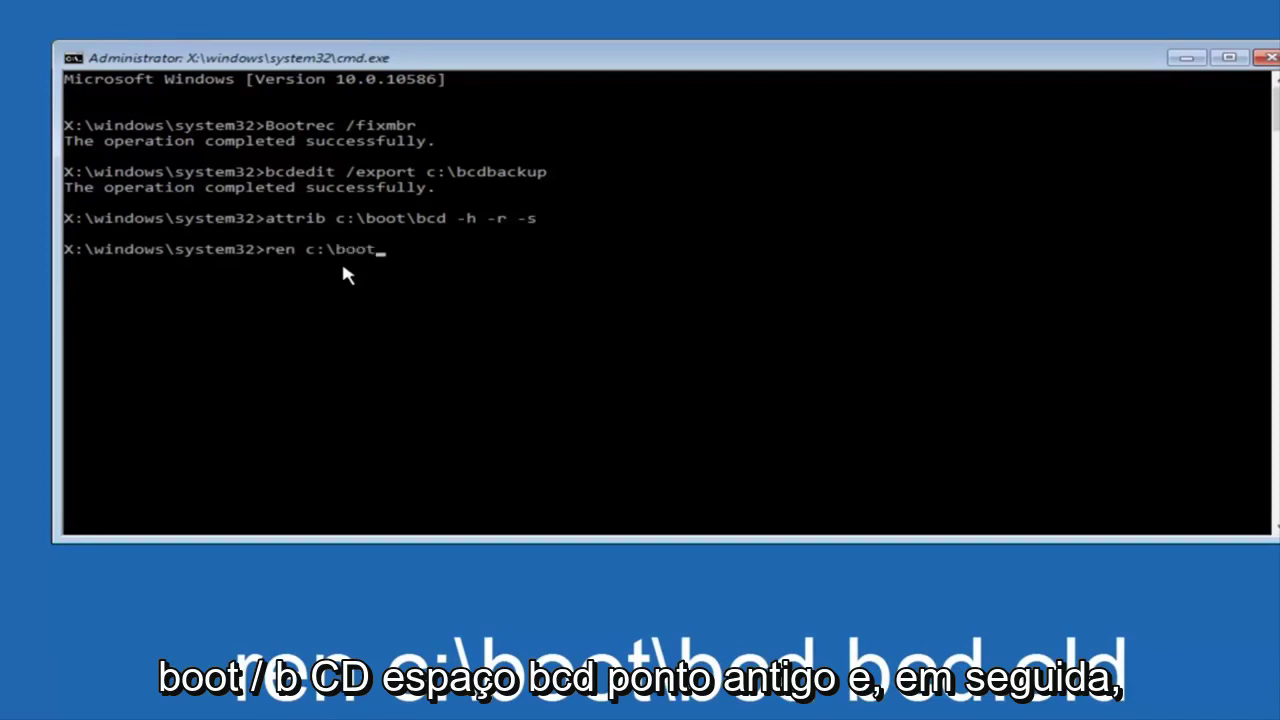
text(\bcd bcd.old)
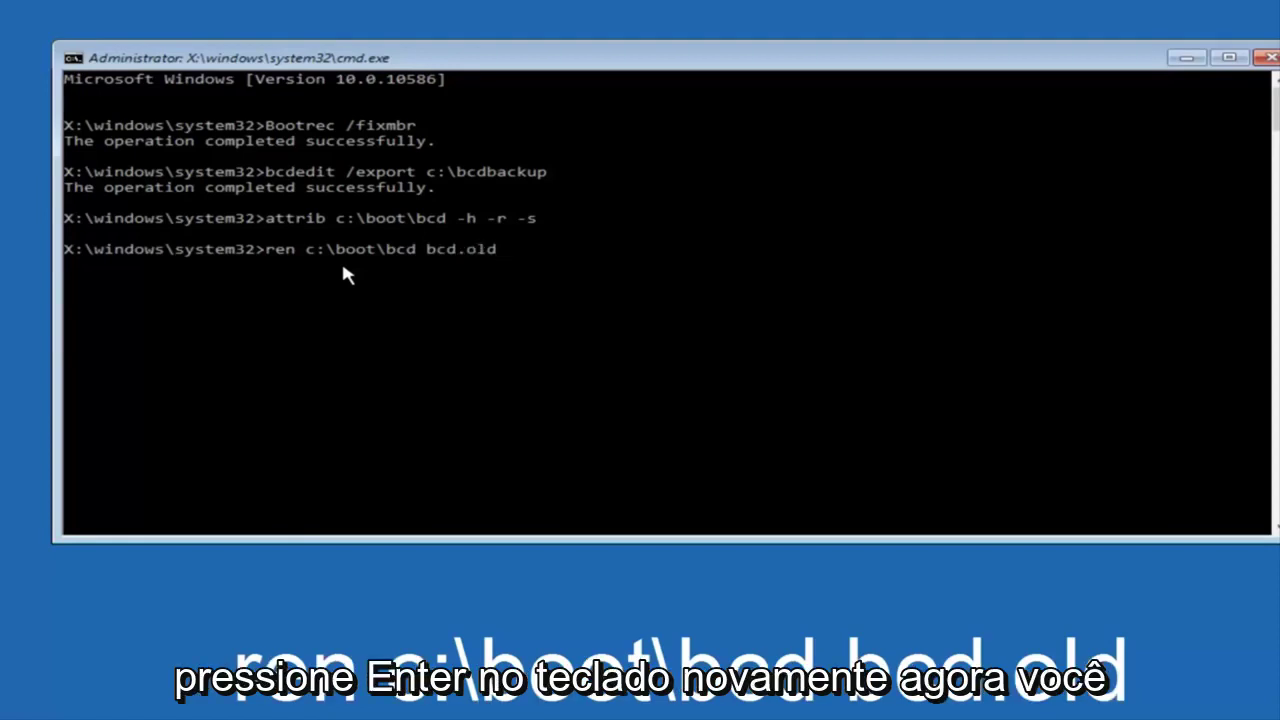
key(Return)
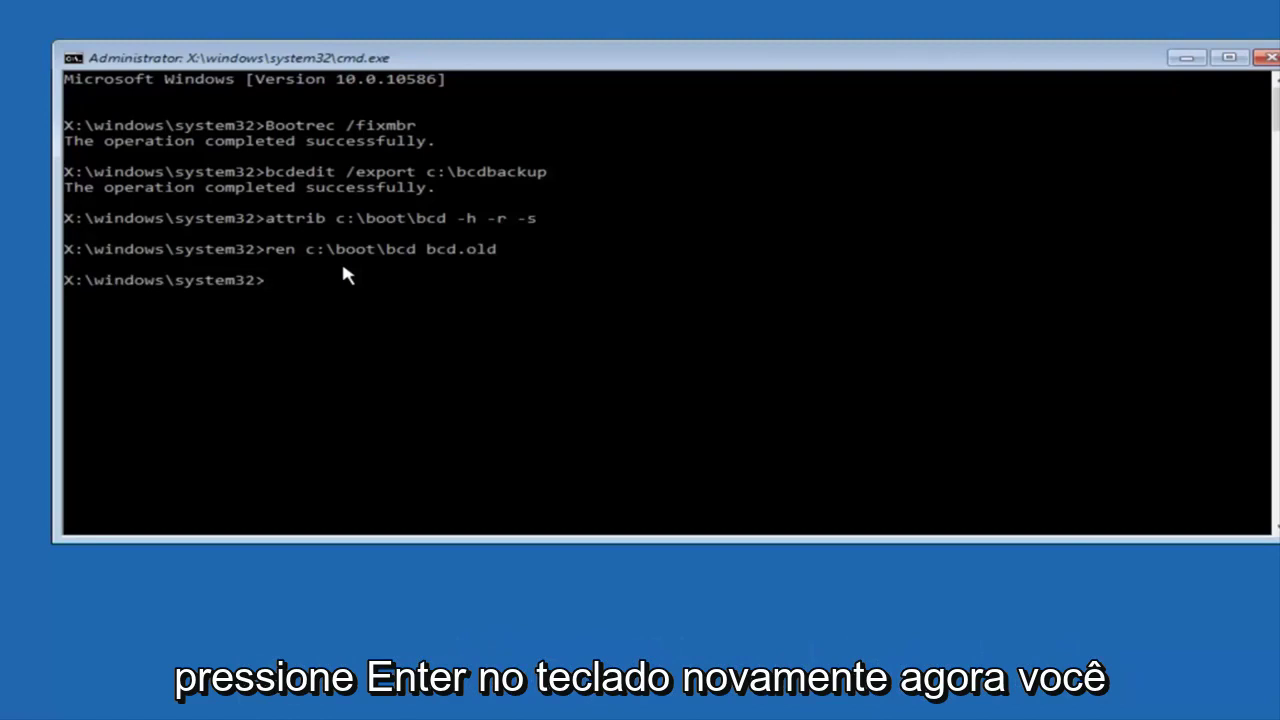
- Rebuild the BCD with bootrec /rebuildbcd, confirming Y to add C:\Windows to the boot list
text(b)
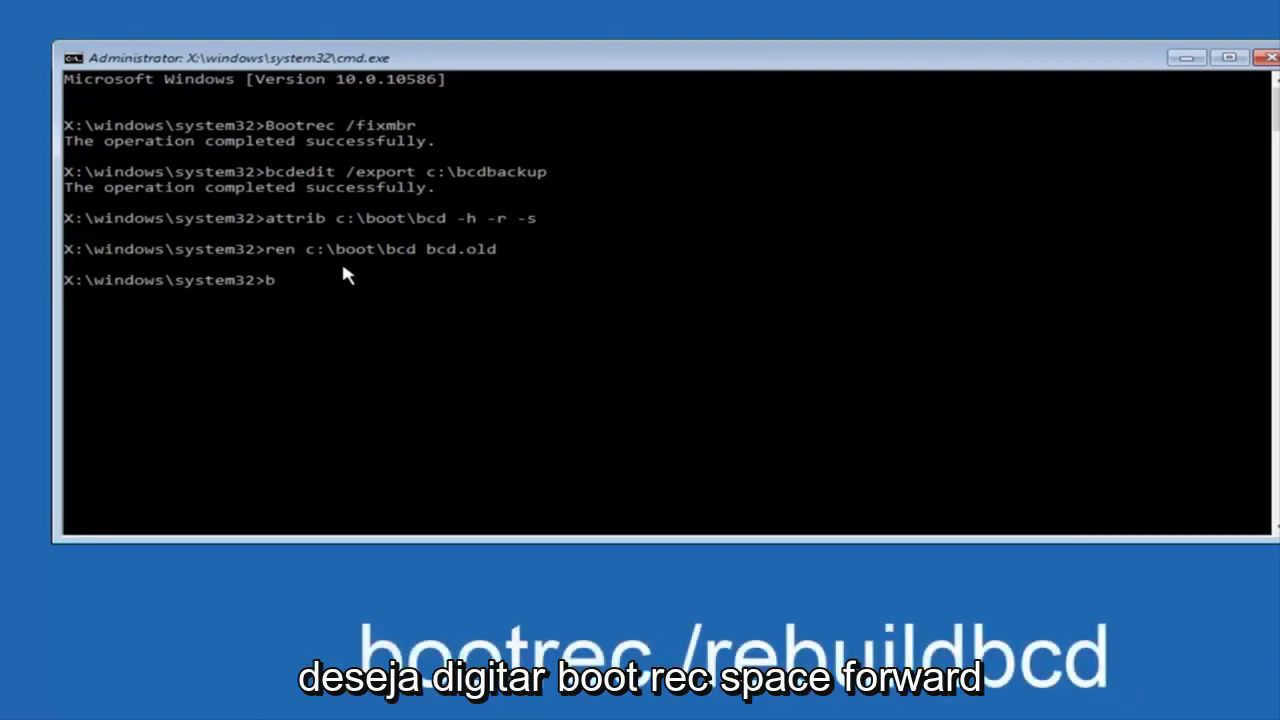
text(ootrec /)
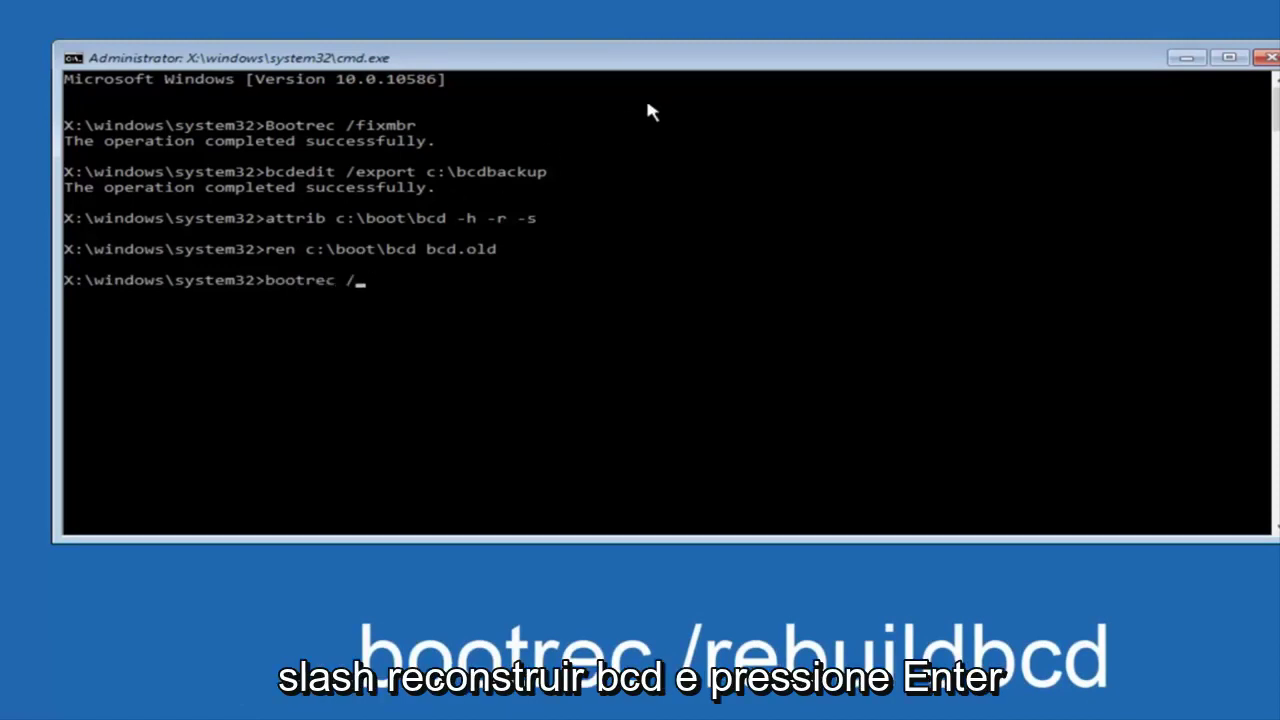
text(rebuildbcd)
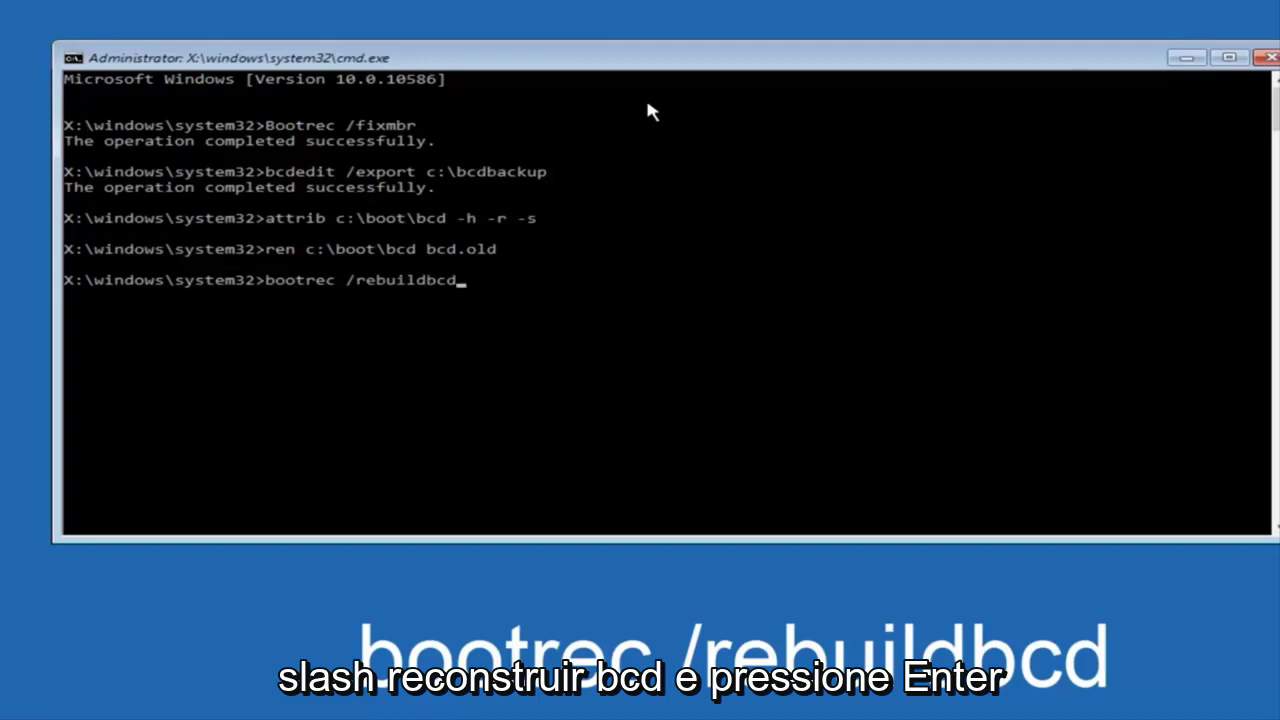
key(Return)
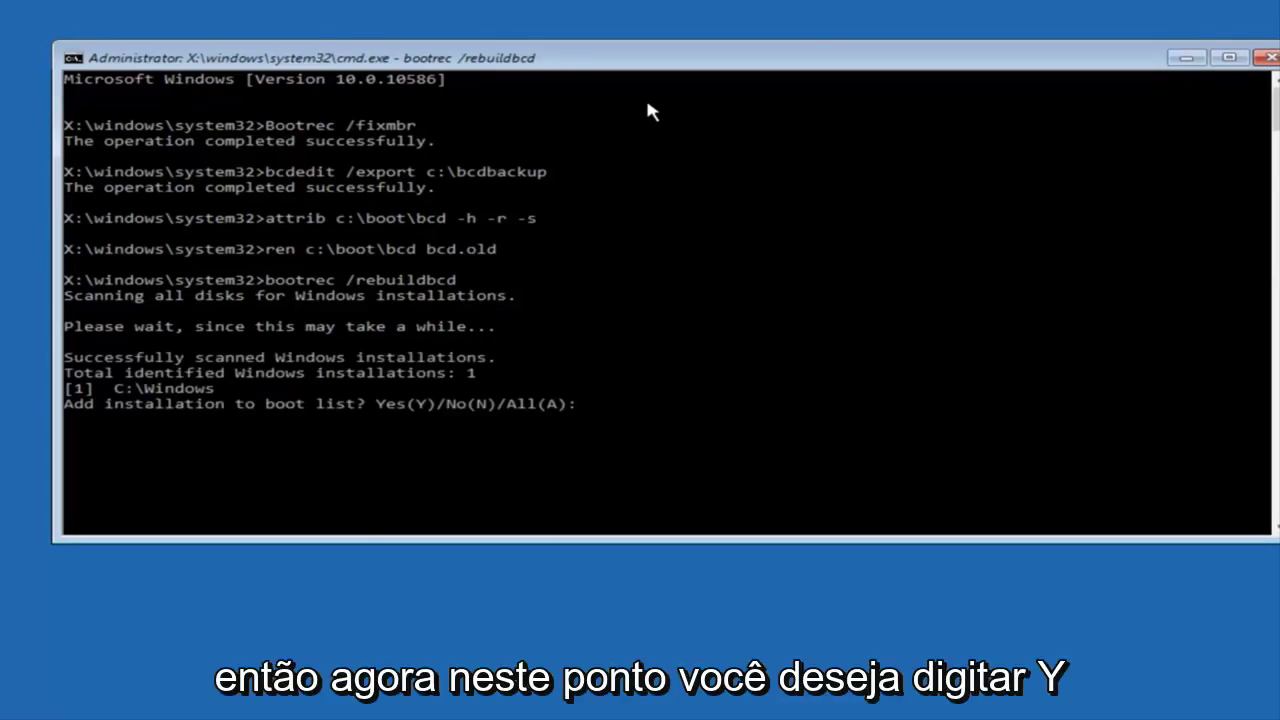
text(y)
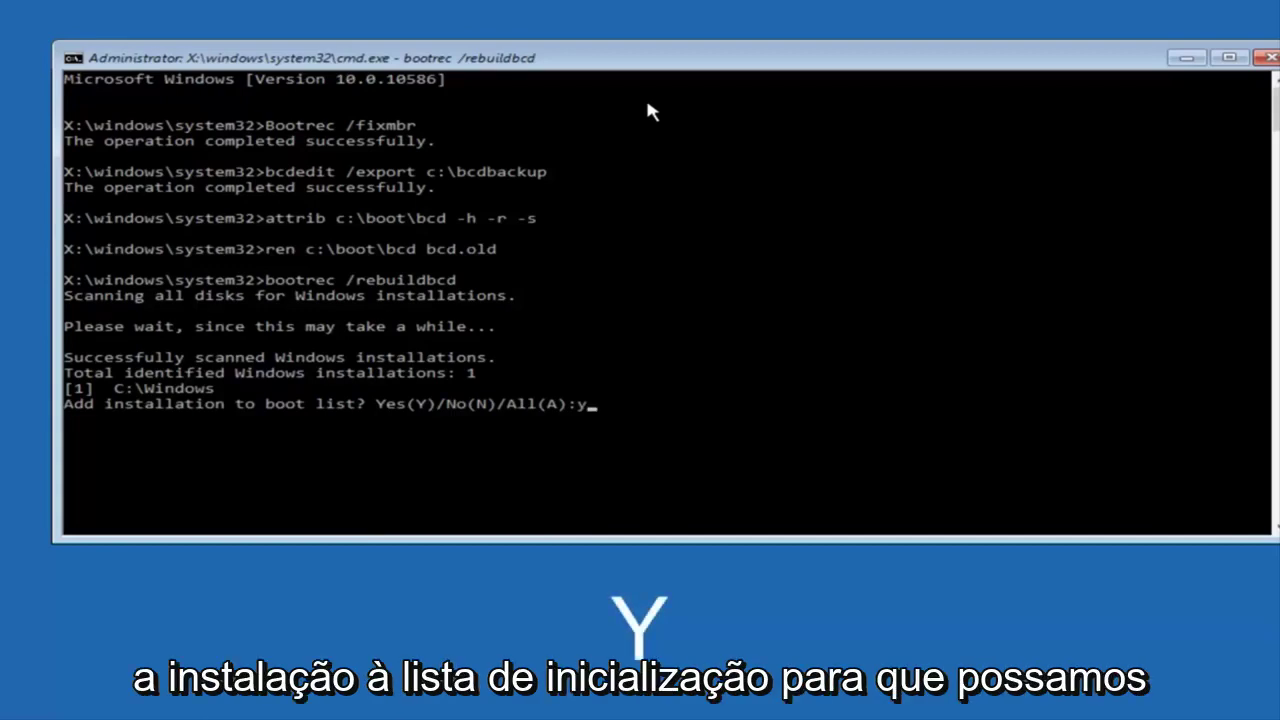
key(Return)
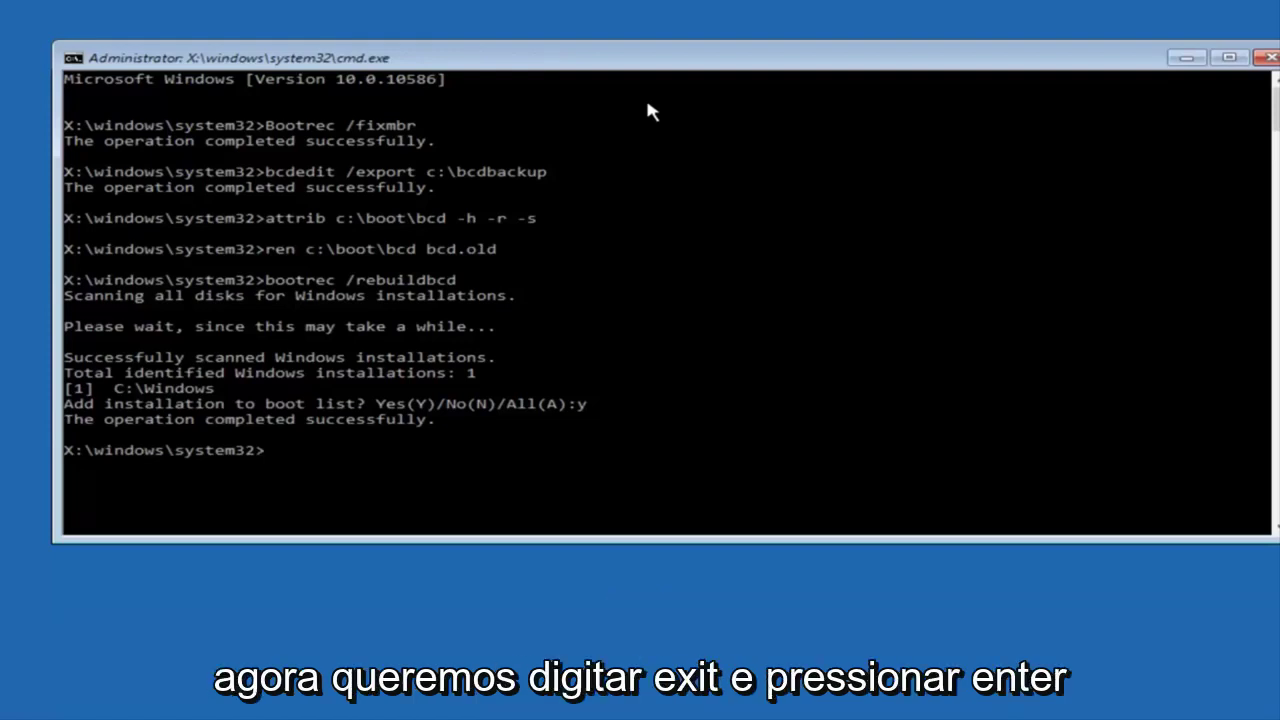
- Exit the console and continue recovery on to Windows 10 Pro
text(exit)
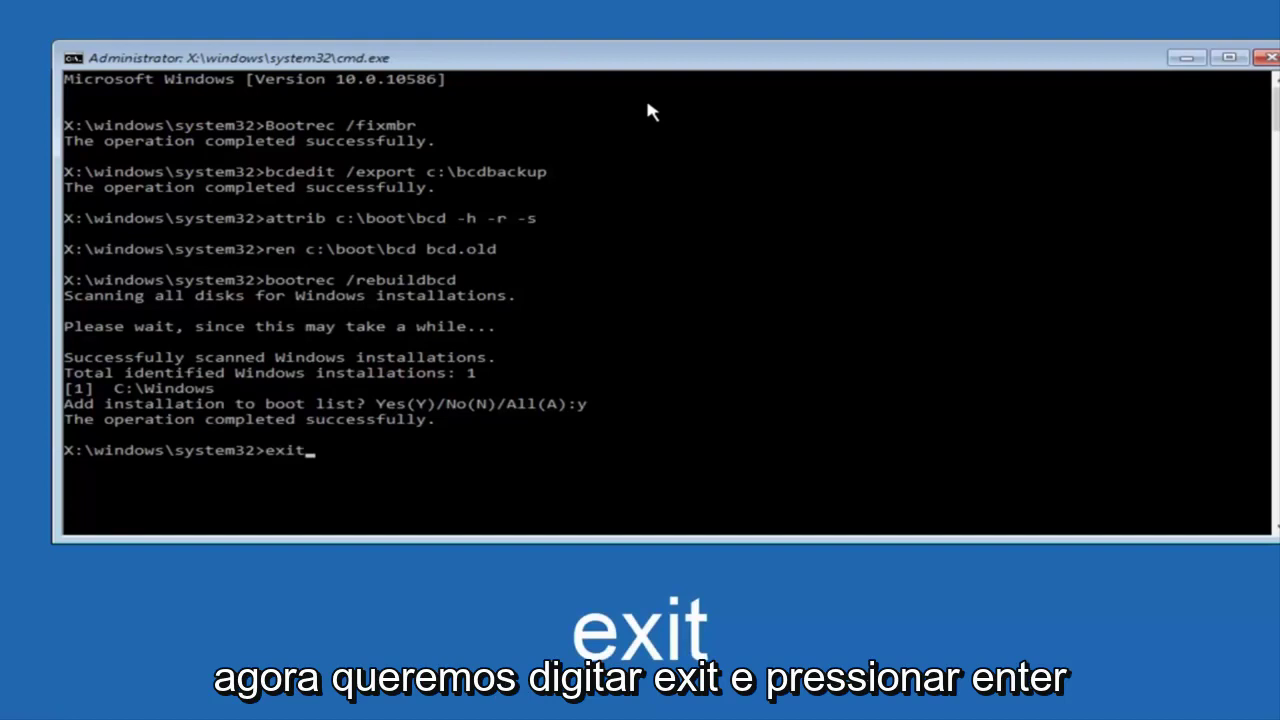
key(Return)
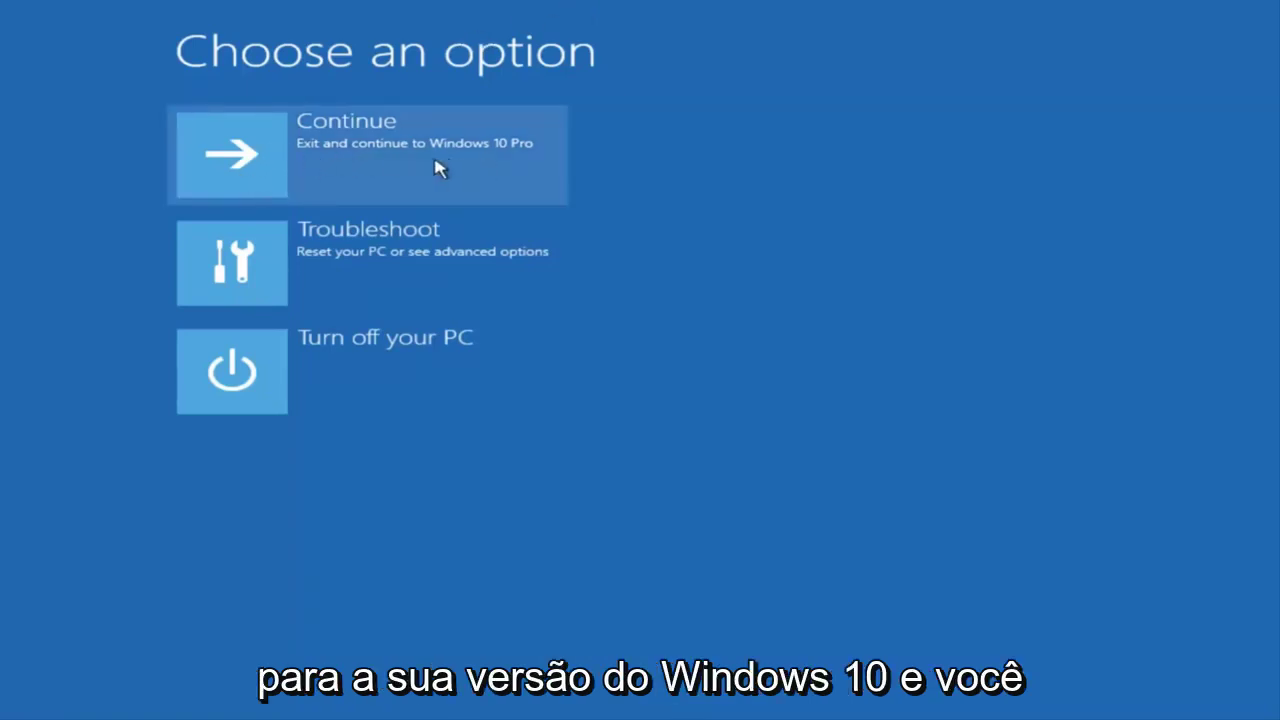
click(340, 157)
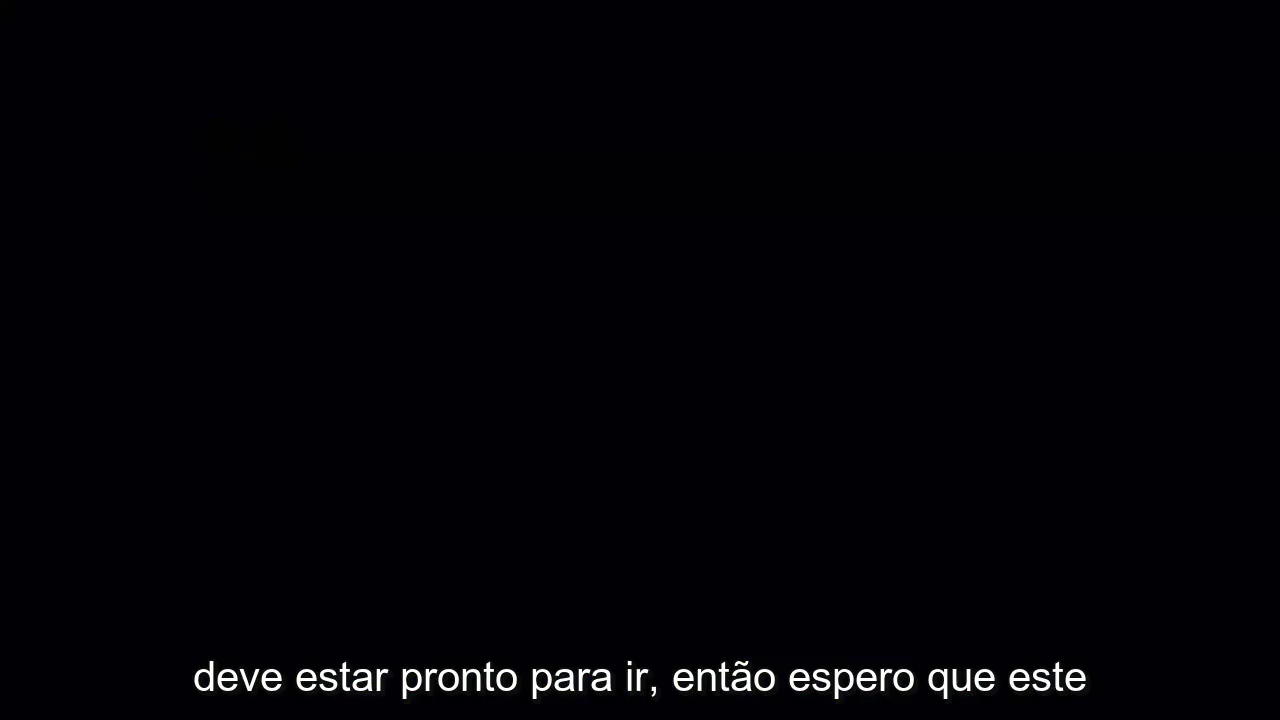